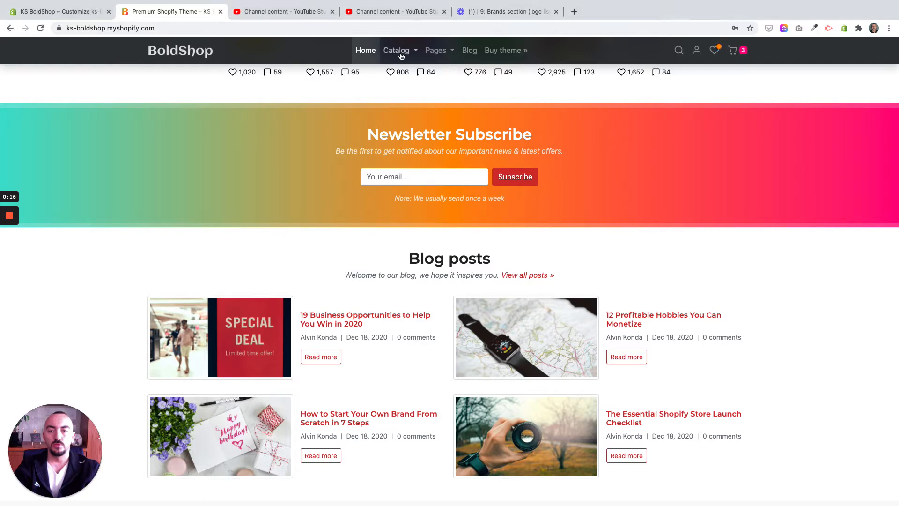
Open the Men collection from the store catalog and review its banner tags, filters and product grid
{"action": "mouse_move", "coordinate": [396, 50]}
{"action": "left_click", "coordinate": [184, 82]}
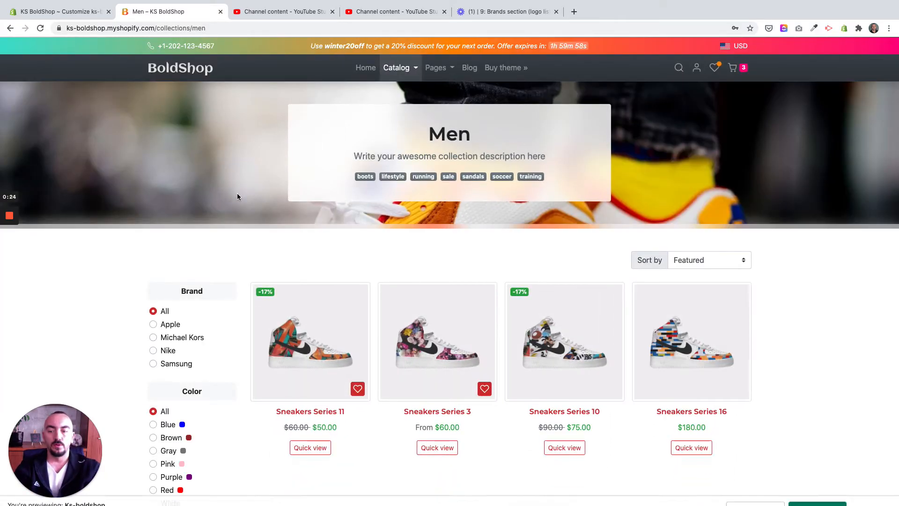
{"action": "scroll", "coordinate": [237, 193], "scroll_direction": "down", "scroll_amount": 3}
{"action": "scroll", "coordinate": [198, 237], "scroll_direction": "up", "scroll_amount": 2}
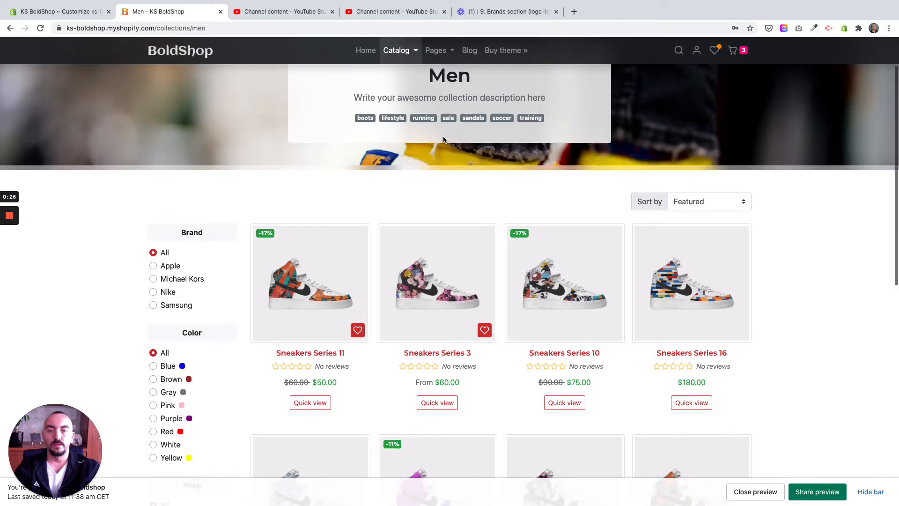
{"action": "scroll", "coordinate": [225, 283], "scroll_direction": "down", "scroll_amount": 10}
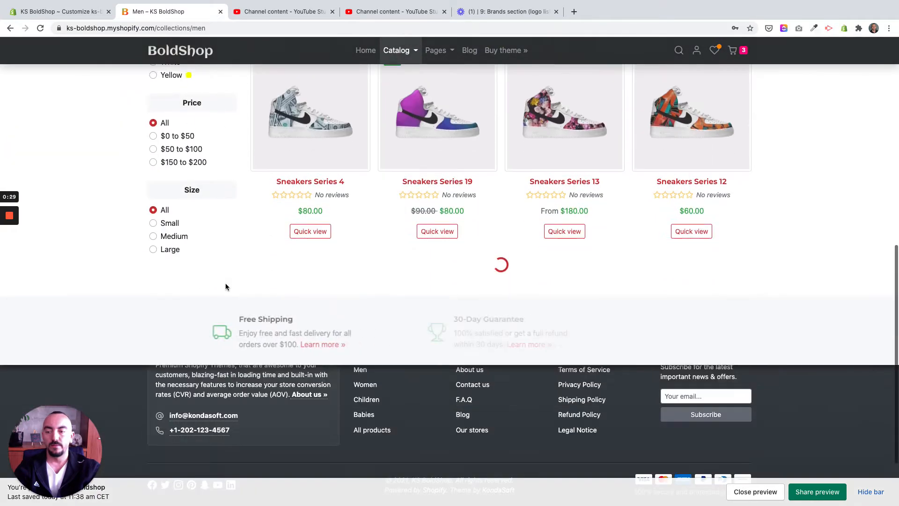
{"action": "scroll", "coordinate": [225, 283], "scroll_direction": "up", "scroll_amount": 10}
{"action": "scroll", "coordinate": [448, 166], "scroll_direction": "up", "scroll_amount": 1}
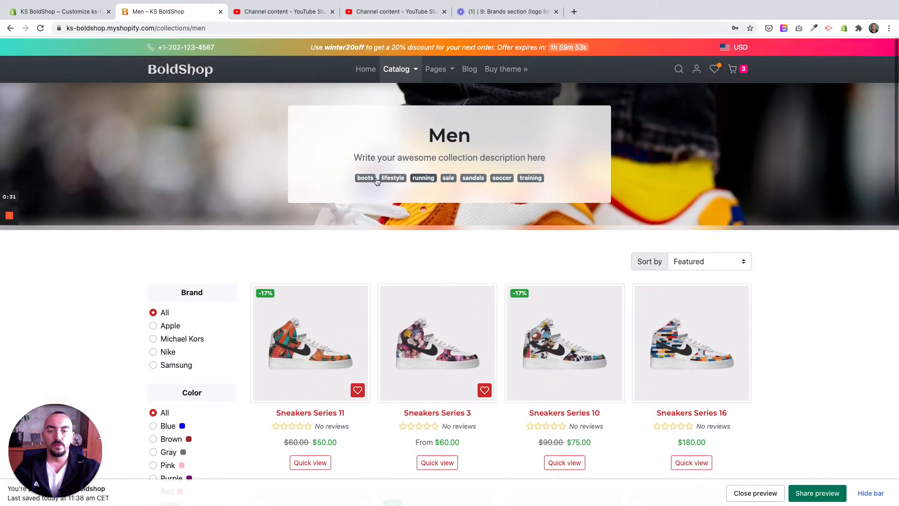
{"action": "scroll", "coordinate": [536, 200], "scroll_direction": "down", "scroll_amount": 3}
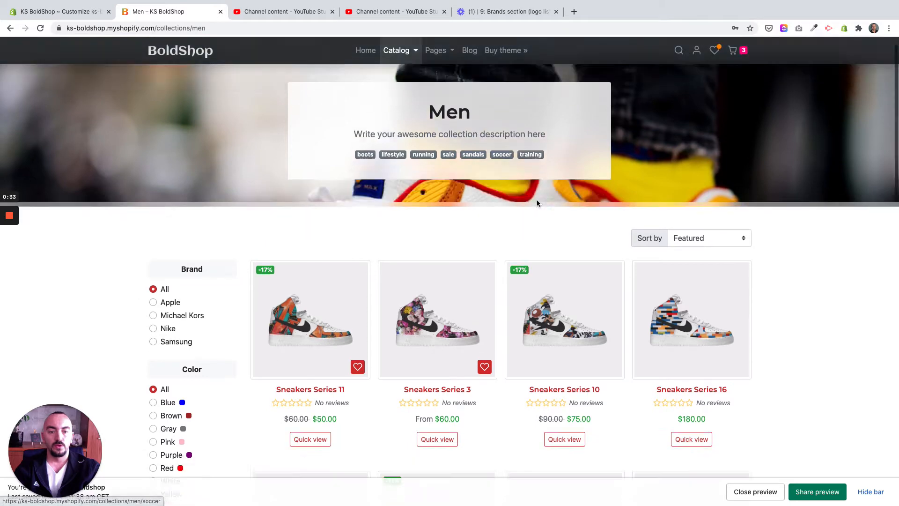
{"action": "scroll", "coordinate": [560, 208], "scroll_direction": "down", "scroll_amount": 1}
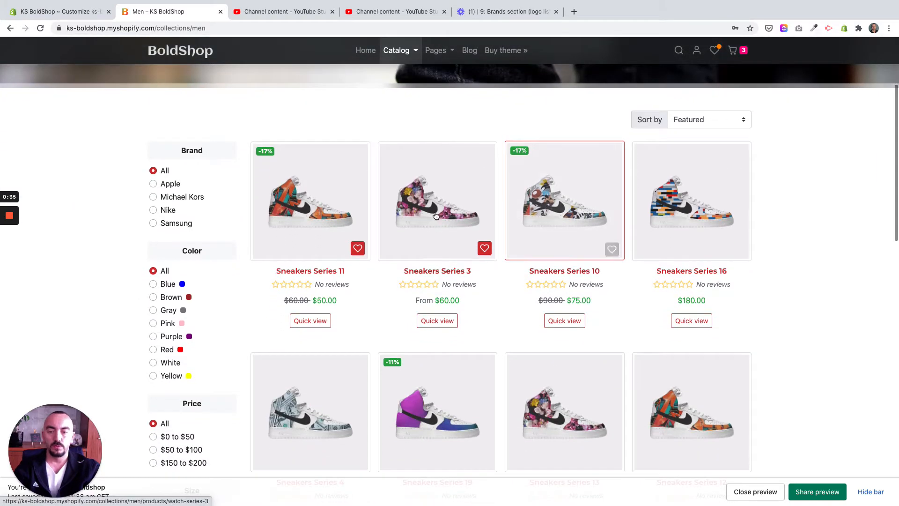
Check the Filter products option of the Men collection in the responsive device view, and close the developer tools
{"action": "key", "text": "super+shift+c"}
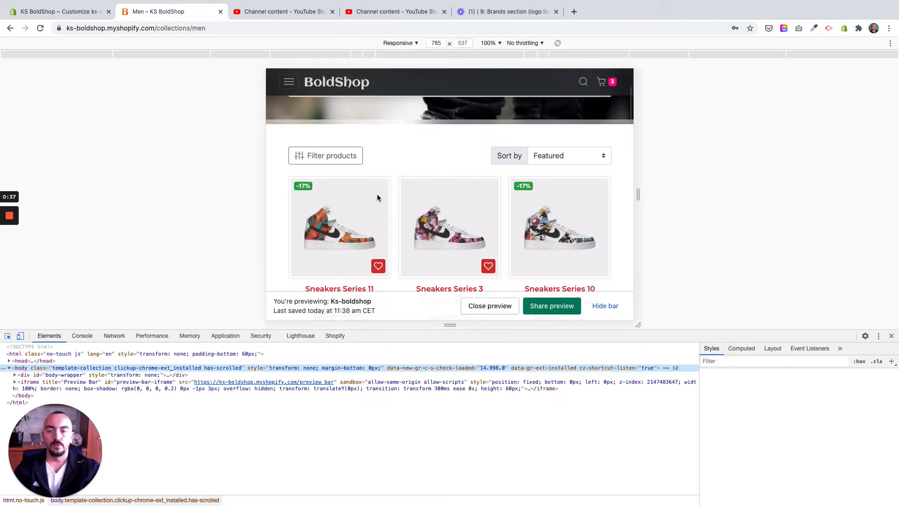
{"action": "left_click", "coordinate": [336, 157]}
{"action": "left_click", "coordinate": [336, 157]}
{"action": "left_click", "coordinate": [336, 157]}
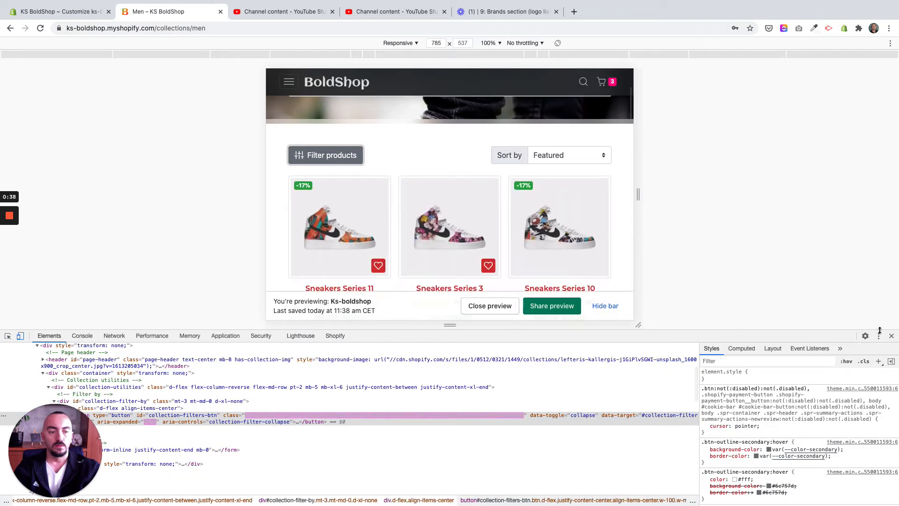
{"action": "key", "text": "super+alt+i"}
{"action": "scroll", "coordinate": [396, 315], "scroll_direction": "up", "scroll_amount": 3}
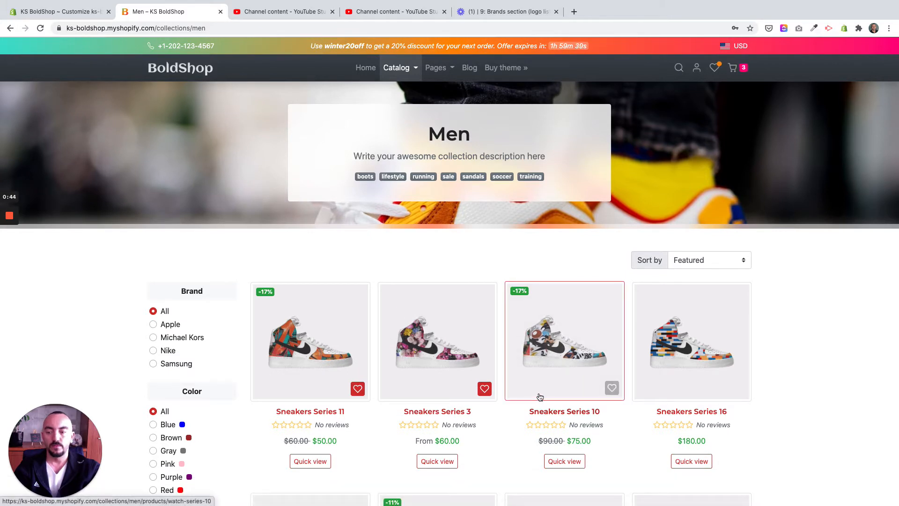
Open the Sneakers Series 11 product page from the Men collection and hide the preview bar
{"action": "left_click", "coordinate": [417, 70]}
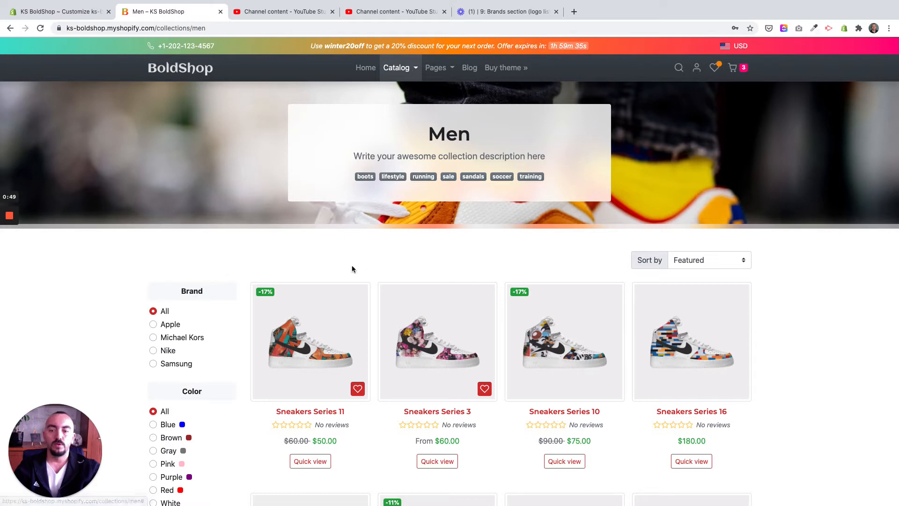
{"action": "scroll", "coordinate": [352, 265], "scroll_direction": "down", "scroll_amount": 2}
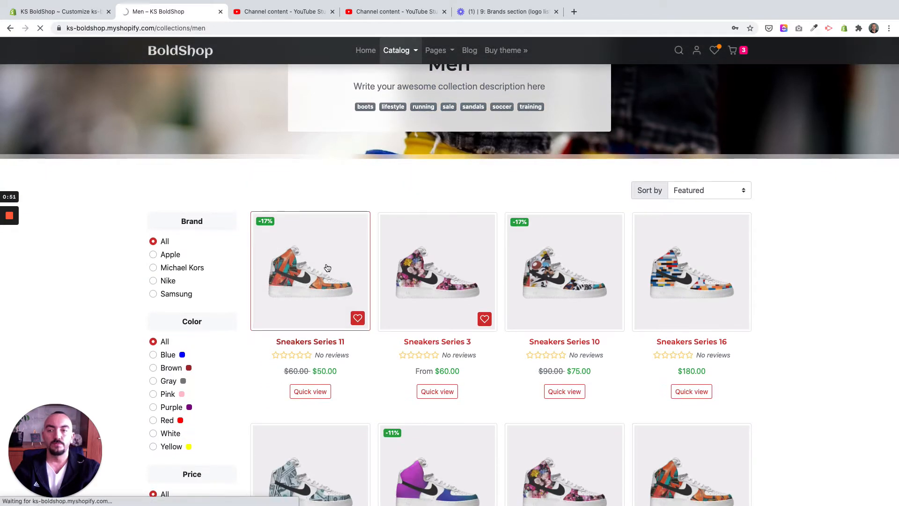
{"action": "left_click", "coordinate": [328, 268]}
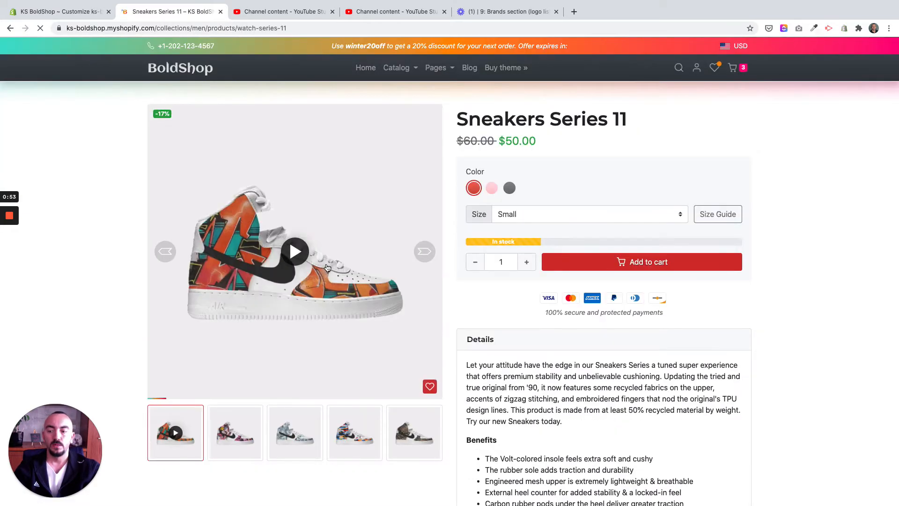
{"action": "scroll", "coordinate": [328, 268], "scroll_direction": "down", "scroll_amount": 8}
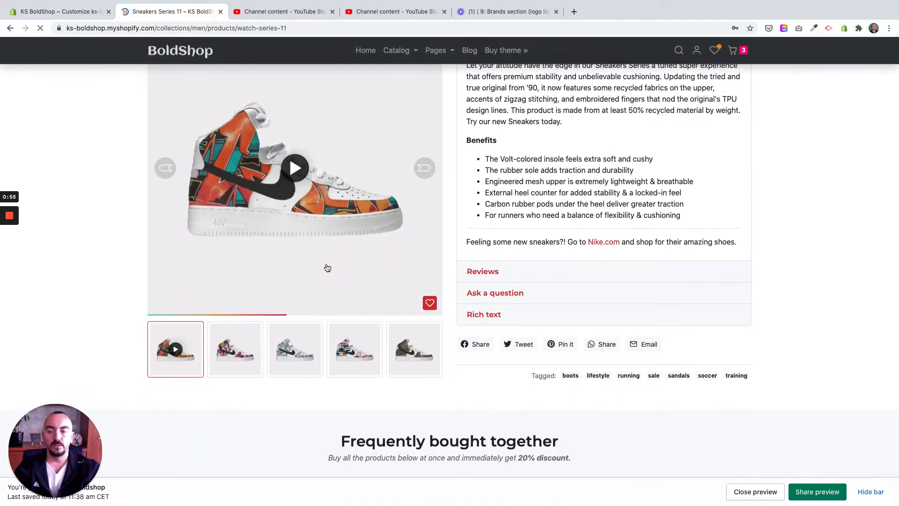
{"action": "scroll", "coordinate": [327, 268], "scroll_direction": "up", "scroll_amount": 5}
{"action": "left_click", "coordinate": [870, 496]}
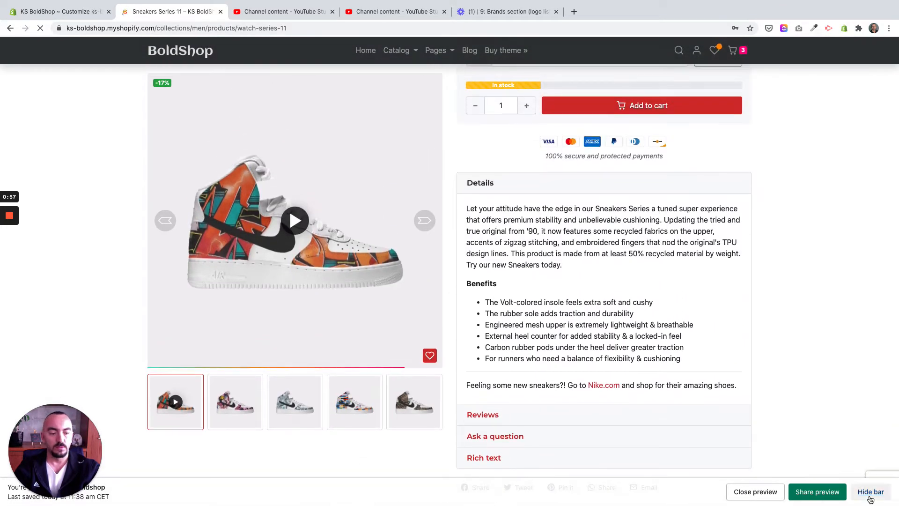
{"action": "scroll", "coordinate": [592, 334], "scroll_direction": "up", "scroll_amount": 2}
{"action": "scroll", "coordinate": [593, 333], "scroll_direction": "up", "scroll_amount": 2}
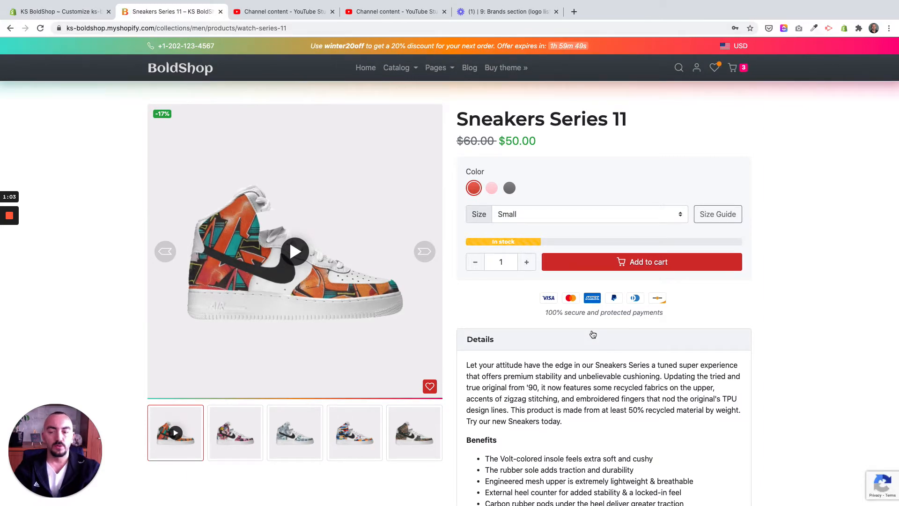
Review the Sneakers Series 11 details and the contents of the shopping cart
{"action": "scroll", "coordinate": [592, 333], "scroll_direction": "down", "scroll_amount": 5}
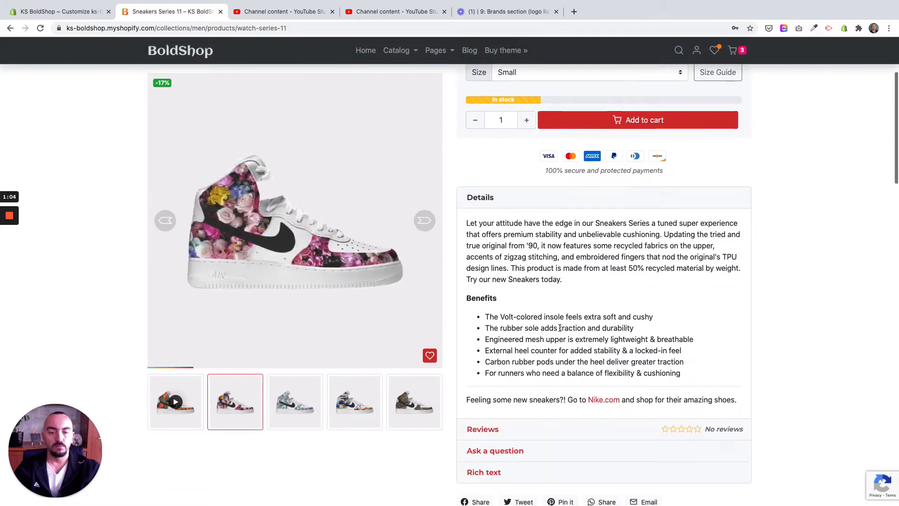
{"action": "scroll", "coordinate": [557, 331], "scroll_direction": "up", "scroll_amount": 3}
{"action": "scroll", "coordinate": [557, 330], "scroll_direction": "up", "scroll_amount": 3}
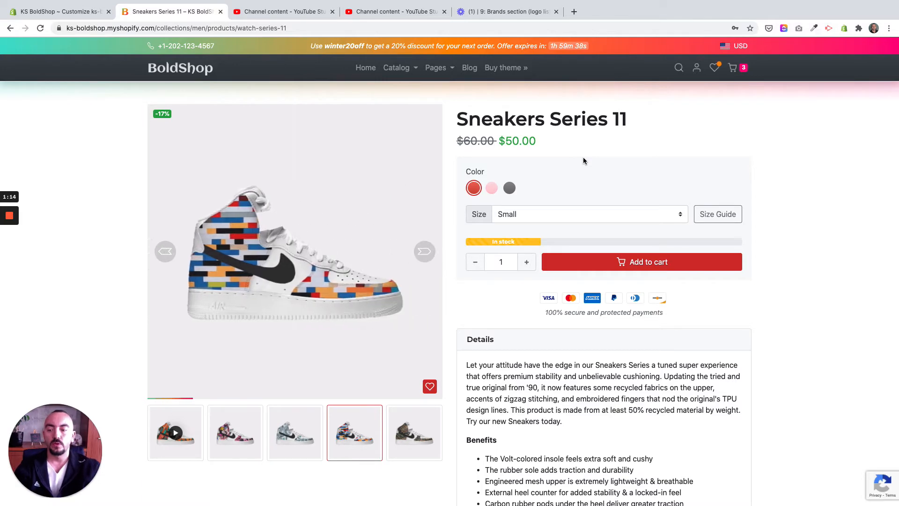
{"action": "left_click", "coordinate": [734, 67]}
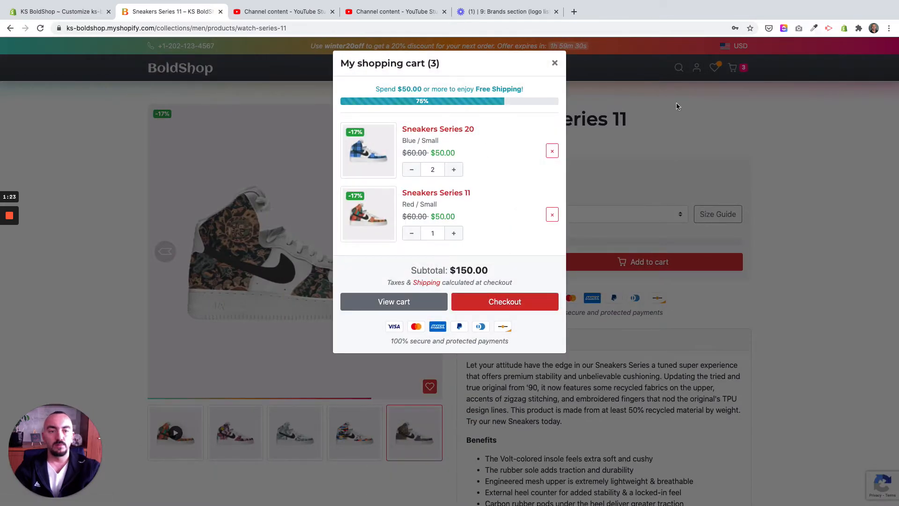
{"action": "left_click", "coordinate": [736, 70]}
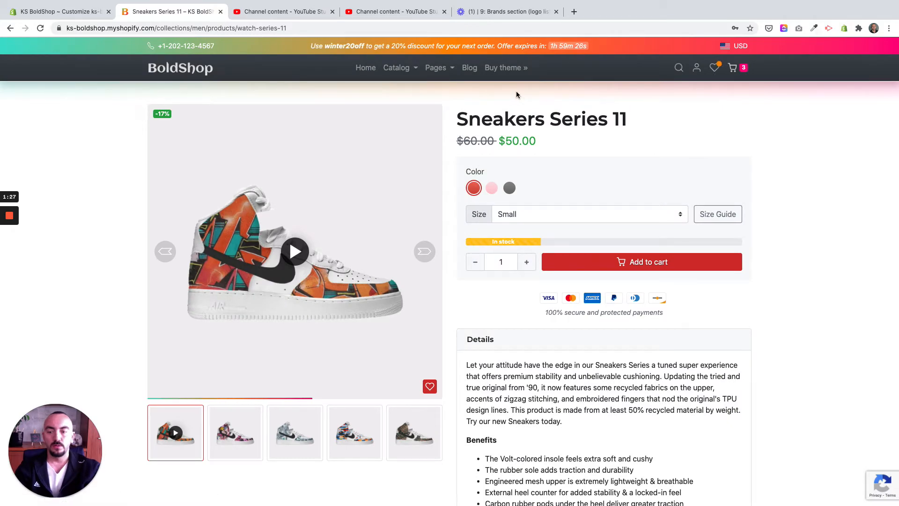
Switch to the theme editor and look through the home page's section list
{"action": "left_click", "coordinate": [75, 12]}
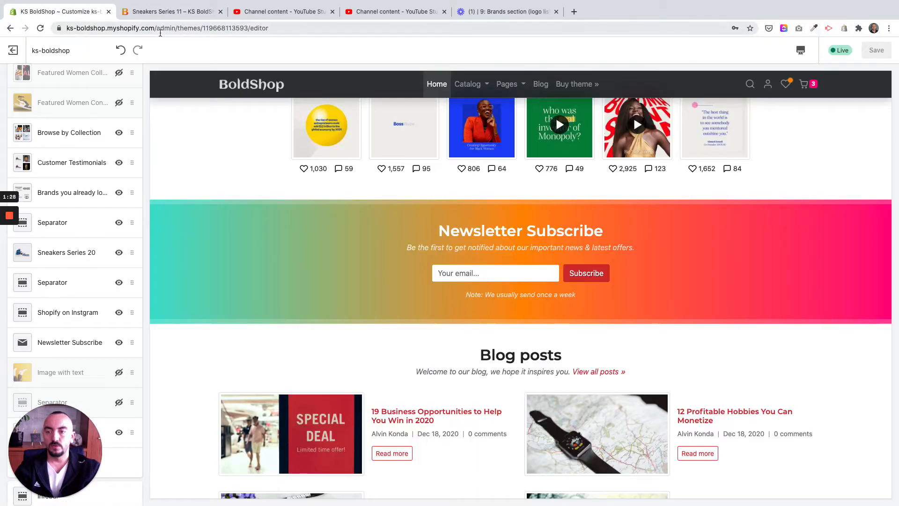
{"action": "scroll", "coordinate": [74, 173], "scroll_direction": "down", "scroll_amount": 10}
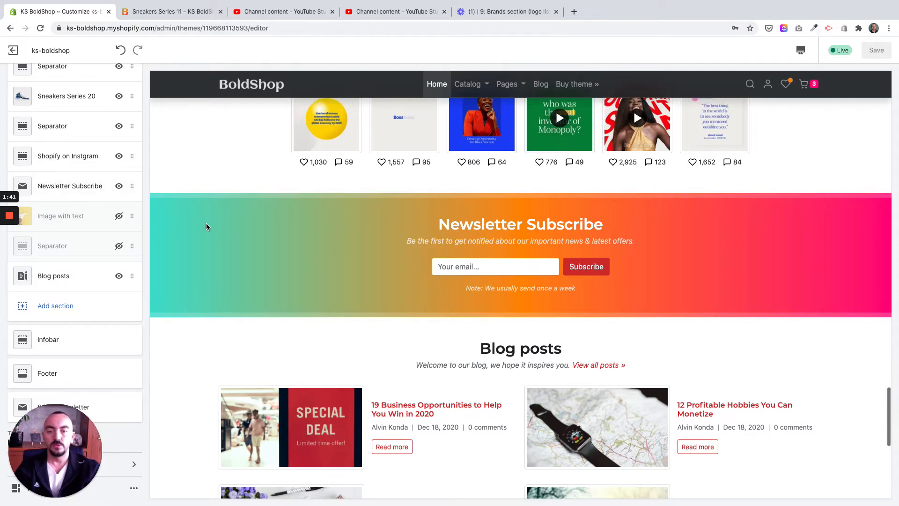
{"action": "scroll", "coordinate": [196, 228], "scroll_direction": "down", "scroll_amount": 1}
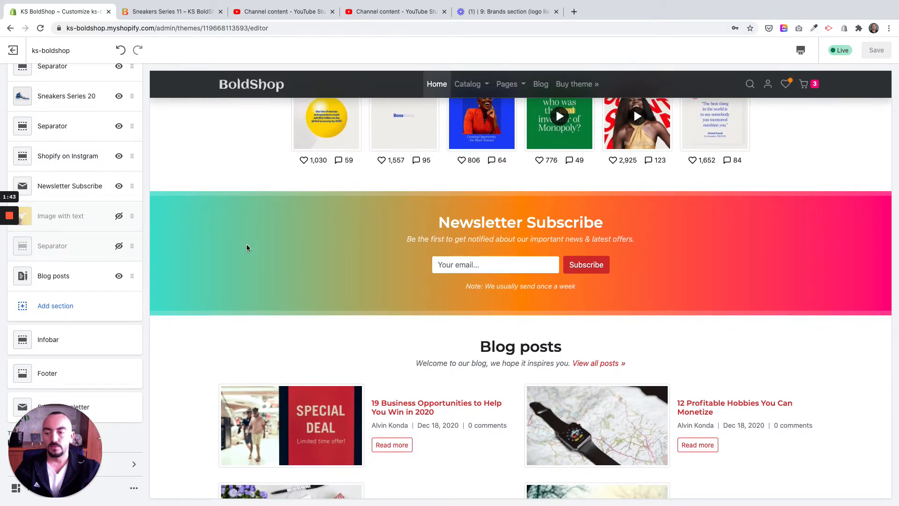
Return to the storefront's home page, hide the preview bar and examine the Newsletter Subscribe section
{"action": "left_click", "coordinate": [178, 11]}
{"action": "scroll", "coordinate": [261, 149], "scroll_direction": "down", "scroll_amount": 5}
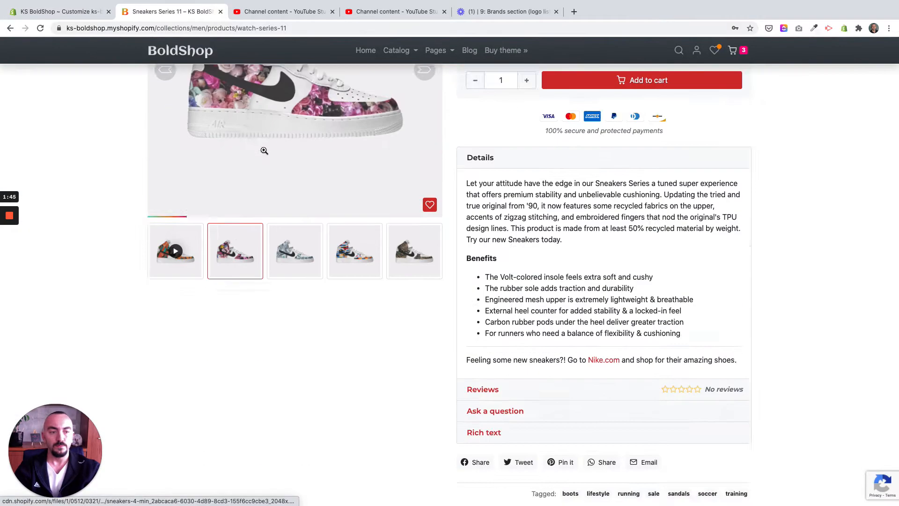
{"action": "scroll", "coordinate": [262, 149], "scroll_direction": "up", "scroll_amount": 5}
{"action": "left_click", "coordinate": [191, 70]}
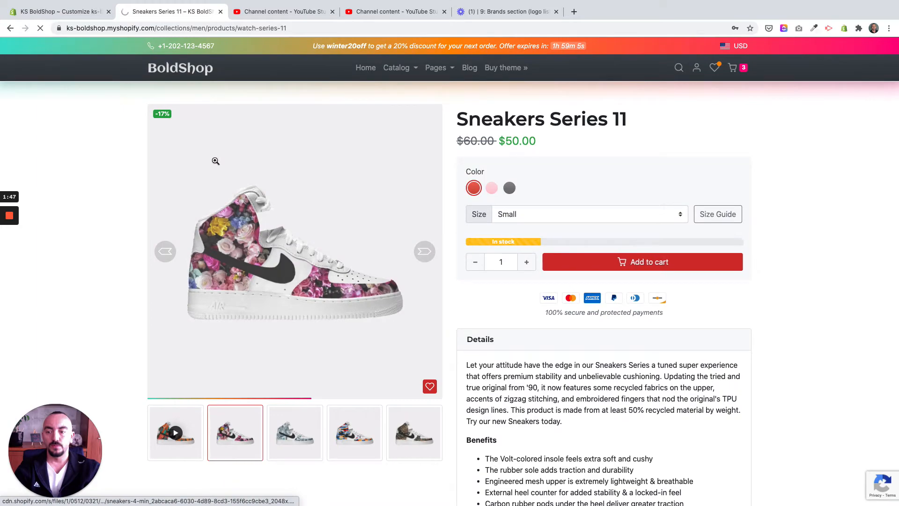
{"action": "scroll", "coordinate": [215, 158], "scroll_direction": "down", "scroll_amount": 5}
{"action": "scroll", "coordinate": [216, 160], "scroll_direction": "down", "scroll_amount": 8}
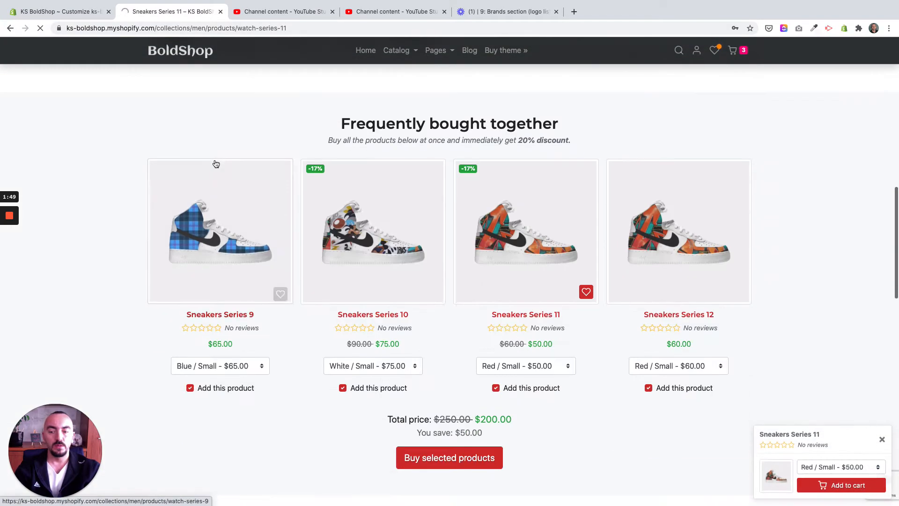
{"action": "scroll", "coordinate": [216, 163], "scroll_direction": "down", "scroll_amount": 20}
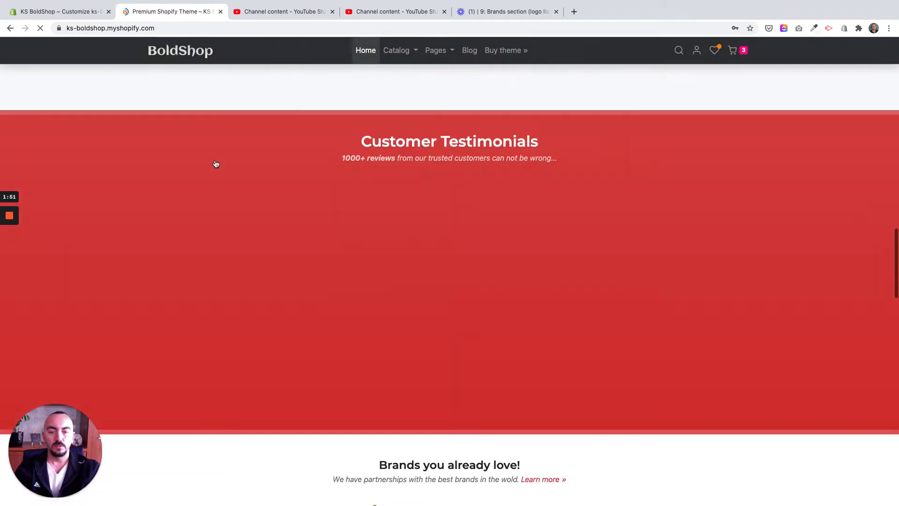
{"action": "scroll", "coordinate": [215, 164], "scroll_direction": "down", "scroll_amount": 15}
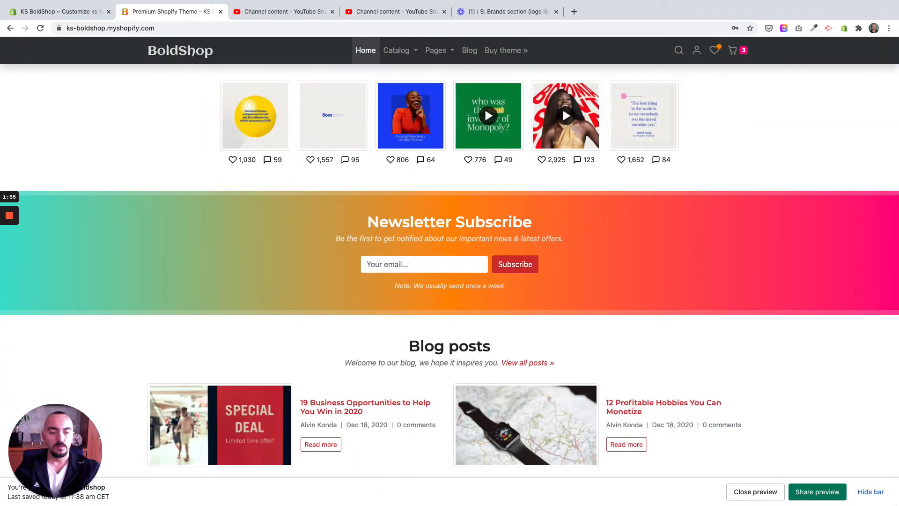
{"action": "left_click", "coordinate": [869, 492]}
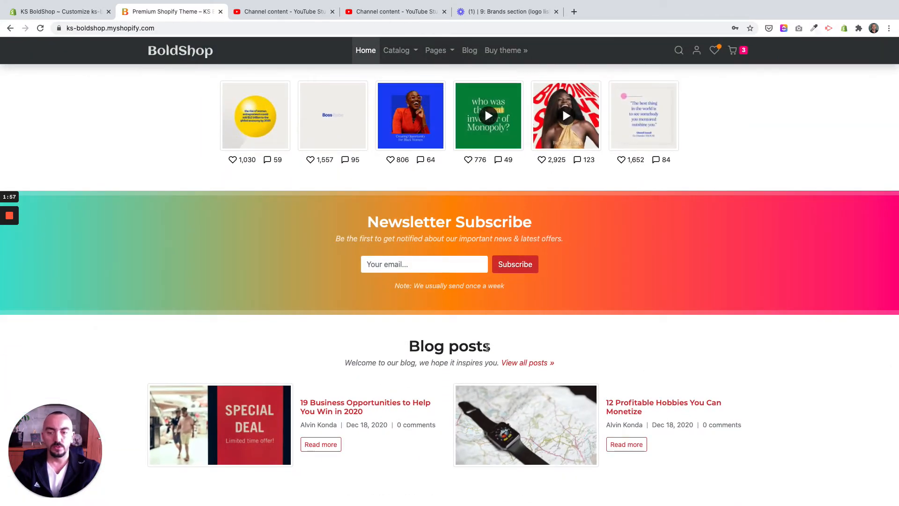
{"action": "scroll", "coordinate": [455, 340], "scroll_direction": "up", "scroll_amount": 2}
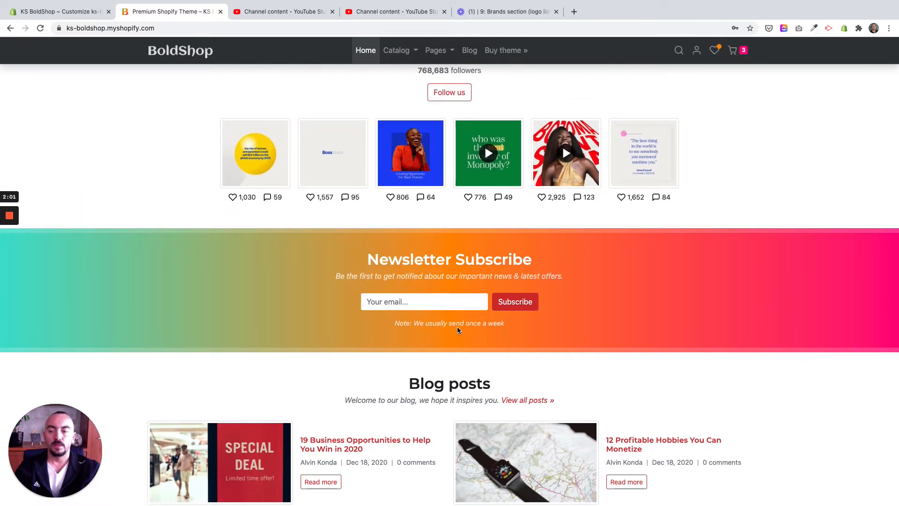
Open the settings of the Newsletter Subscribe section in the theme editor
{"action": "left_click", "coordinate": [54, 14]}
{"action": "scroll", "coordinate": [55, 204], "scroll_direction": "down", "scroll_amount": 3}
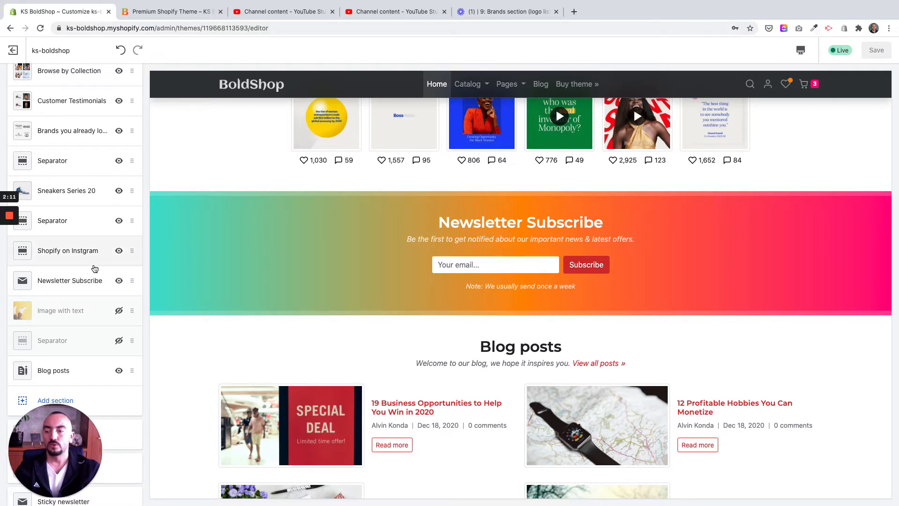
{"action": "left_click", "coordinate": [72, 284]}
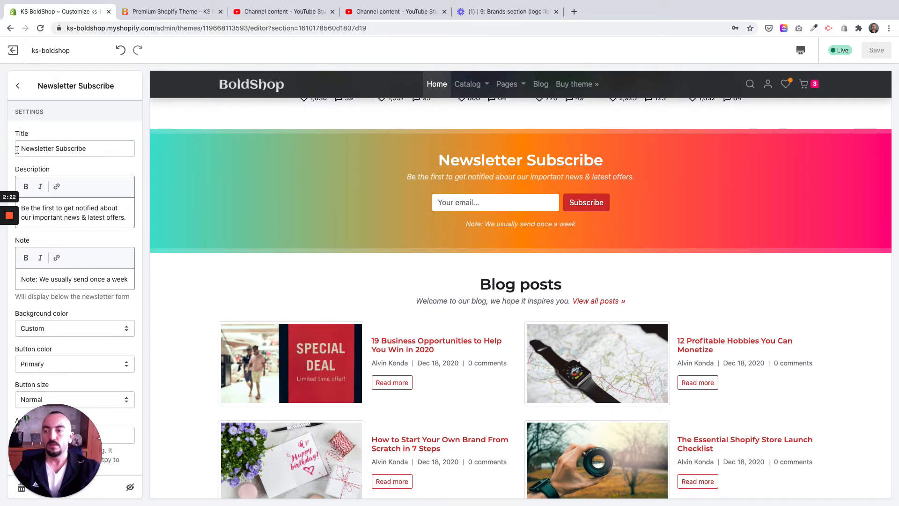
Replace the newsletter section's title with "Subscribe", correcting its spelling
{"action": "left_click_drag", "start_coordinate": [97, 148], "coordinate": [1, 153]}
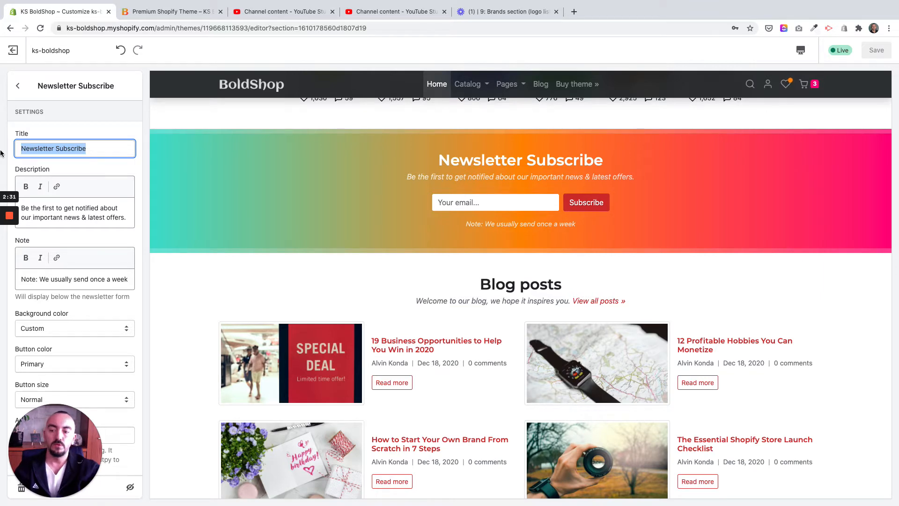
{"action": "type", "text": "Sub"}
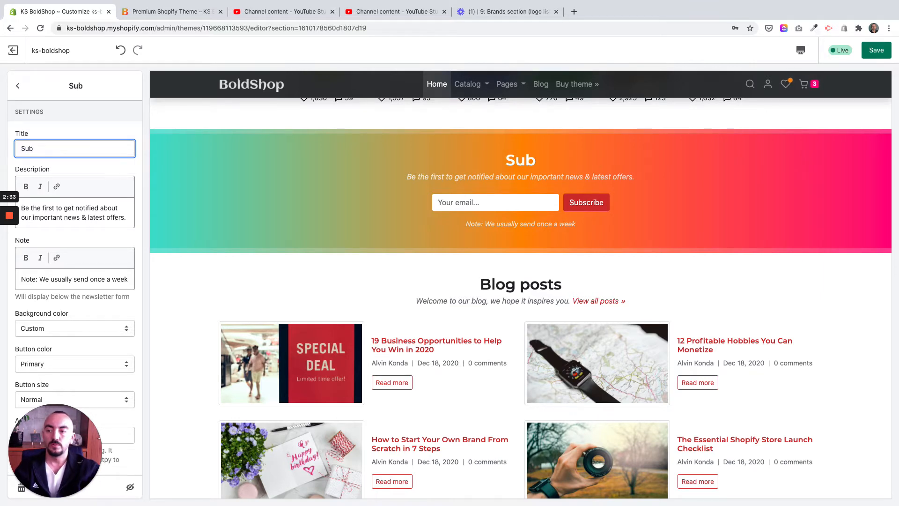
{"action": "type", "text": "cbier"}
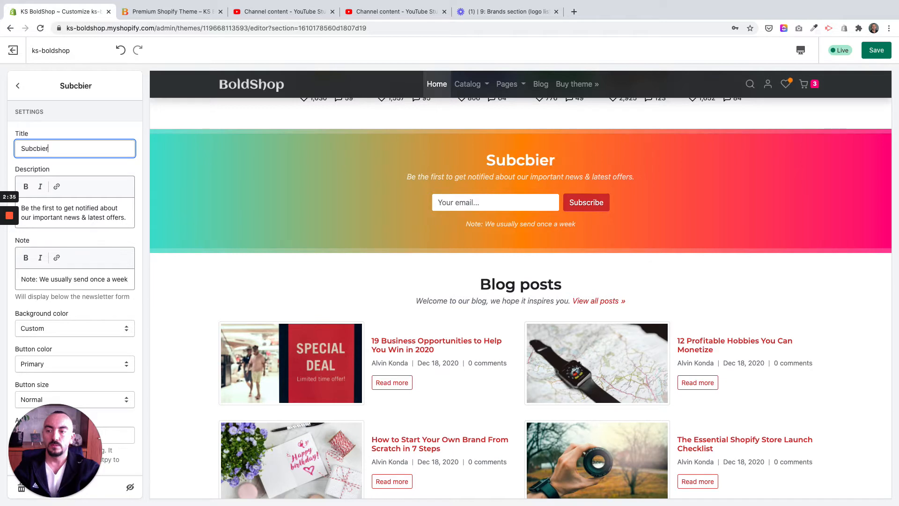
{"action": "key", "text": "BackSpace"}
{"action": "key", "text": "BackSpace"}
{"action": "key", "text": "BackSpace"}
{"action": "key", "text": "BackSpace"}
{"action": "type", "text": "c"}
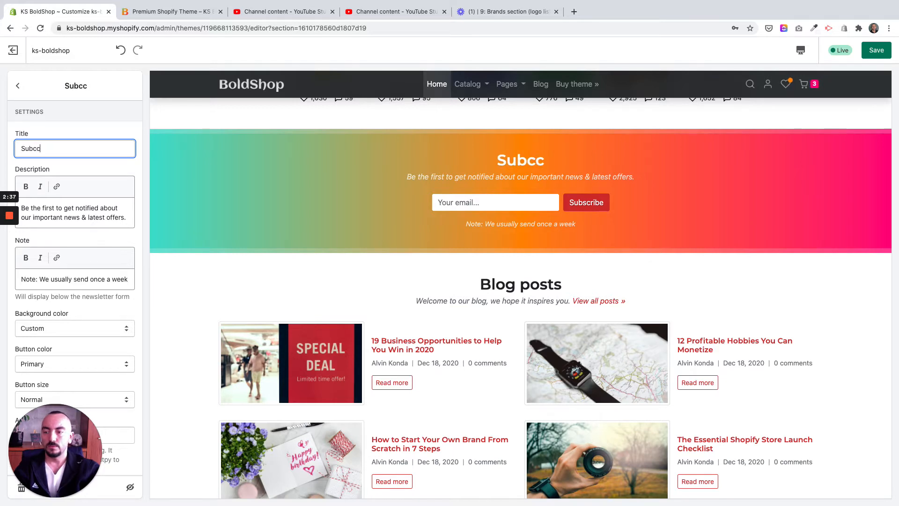
{"action": "key", "text": "BackSpace"}
{"action": "key", "text": "BackSpace"}
{"action": "type", "text": "sribe"}
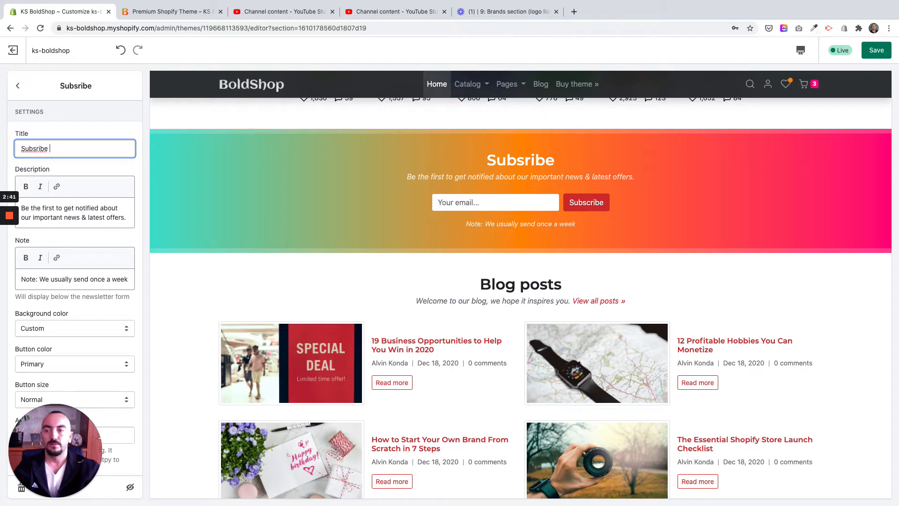
{"action": "right_click", "coordinate": [53, 148]}
{"action": "left_click", "coordinate": [75, 150]}
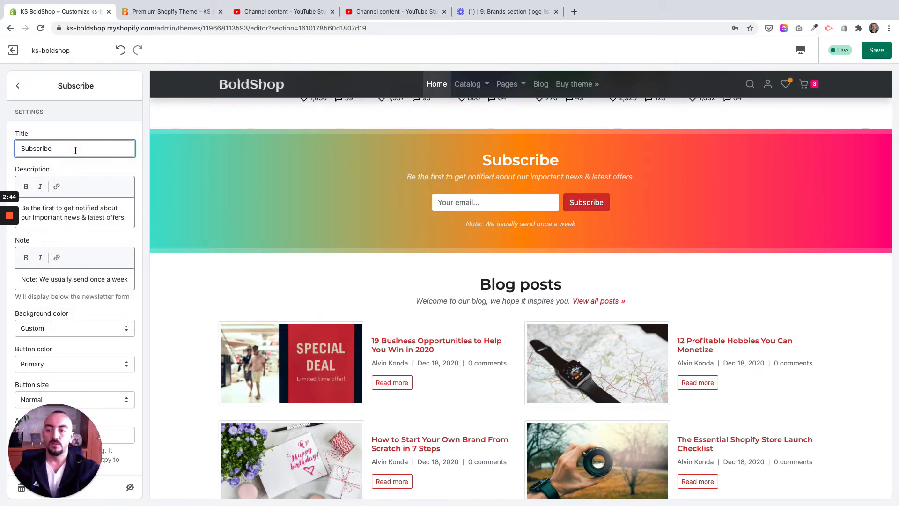
Extend the newsletter section's title to read "Subscribe to get the latest offers"
{"action": "type", "text": "to get the "}
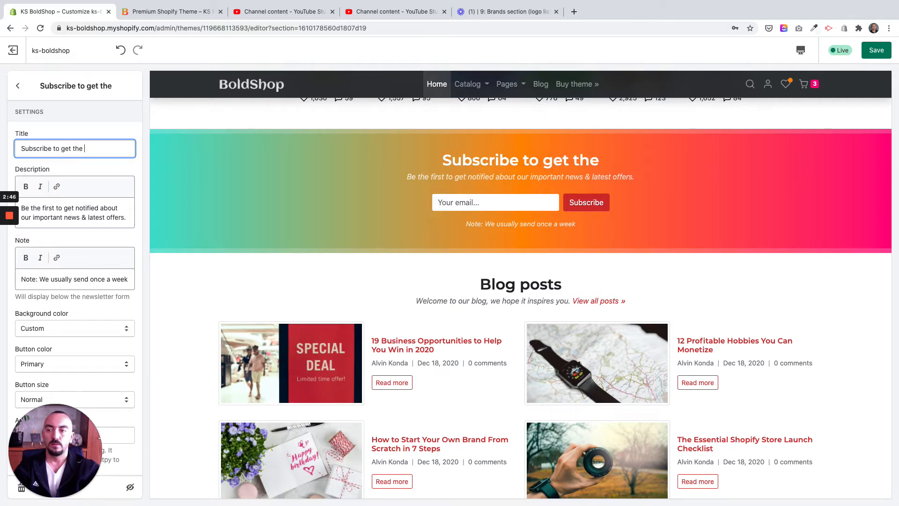
{"action": "type", "text": "lattest"}
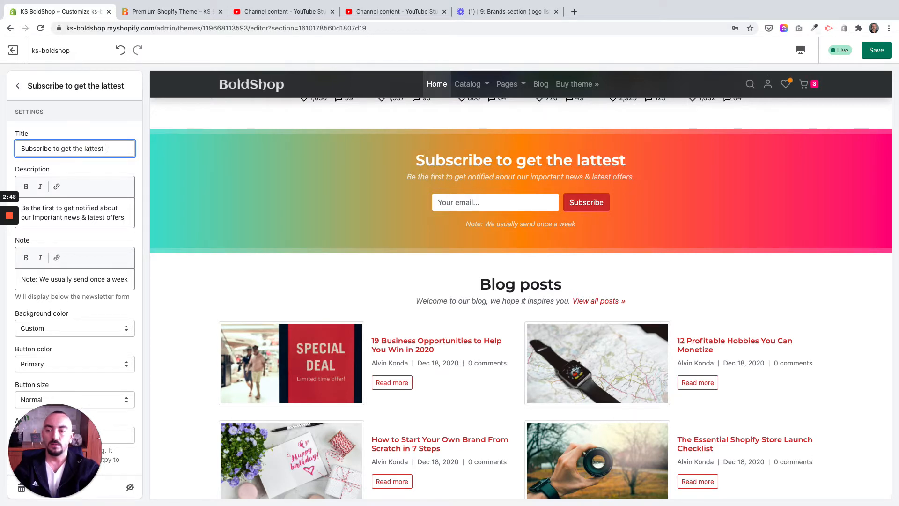
{"action": "key", "text": "BackSpace"}
{"action": "key", "text": "BackSpace"}
{"action": "key", "text": "BackSpace"}
{"action": "key", "text": "BackSpace"}
{"action": "key", "text": "BackSpace"}
{"action": "type", "text": "est offers"}
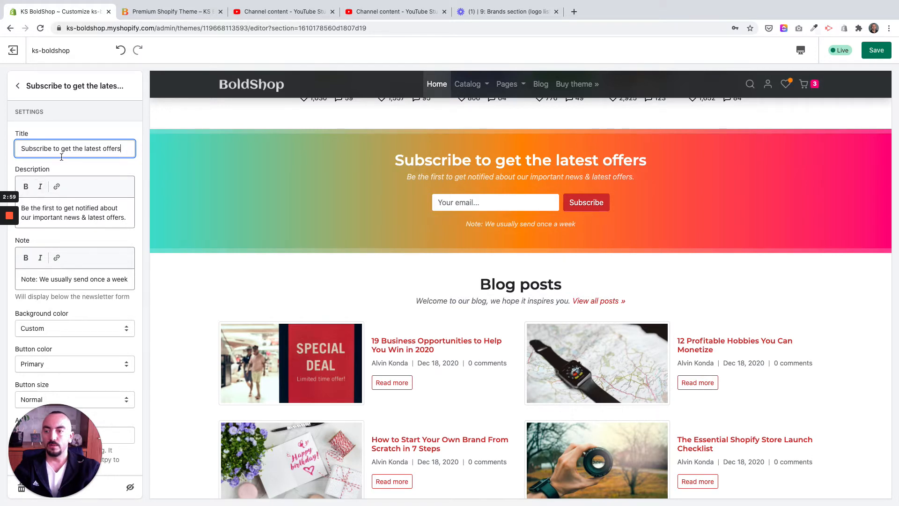
Reword the title after "Subscribe" so it reads "Subscribe to 10% discount on your first purchase"
{"action": "mouse_move", "coordinate": [53, 148]}
{"action": "left_mouse_down"}
{"action": "mouse_move", "coordinate": [126, 148]}
{"action": "mouse_move", "coordinate": [46, 151]}
{"action": "left_mouse_up"}
{"action": "left_click", "coordinate": [125, 148]}
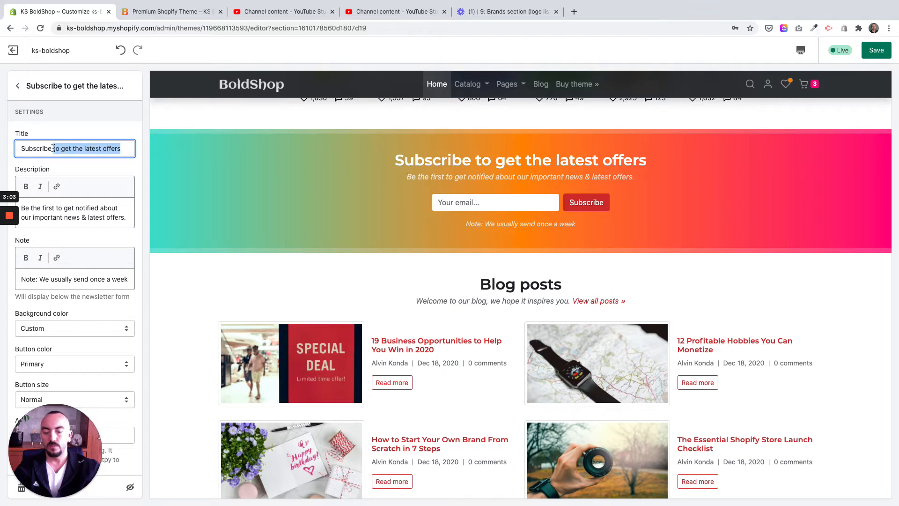
{"action": "type", "text": "to 1"}
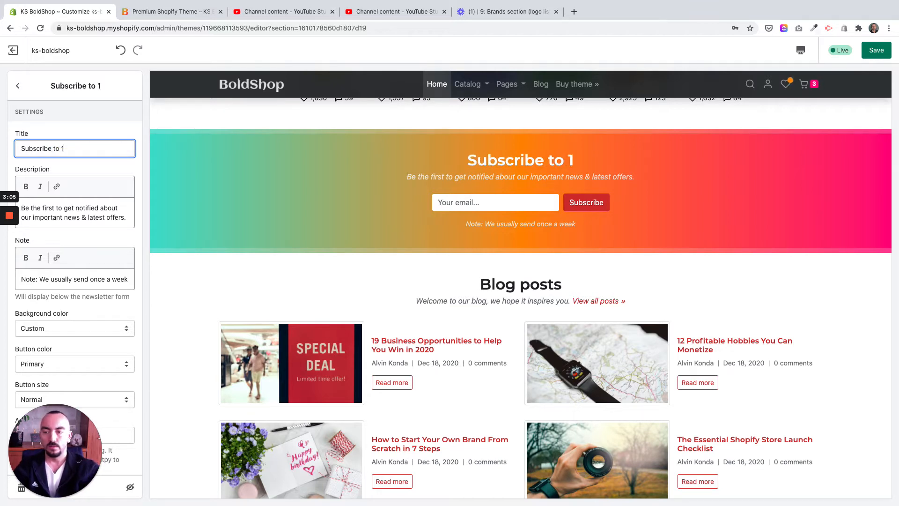
{"action": "type", "text": "0% discount on"}
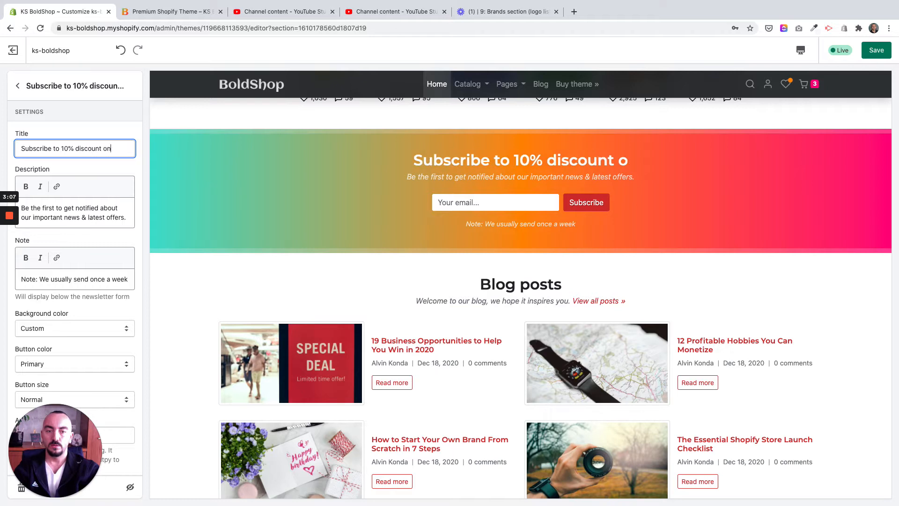
{"action": "type", "text": " your first pruc"}
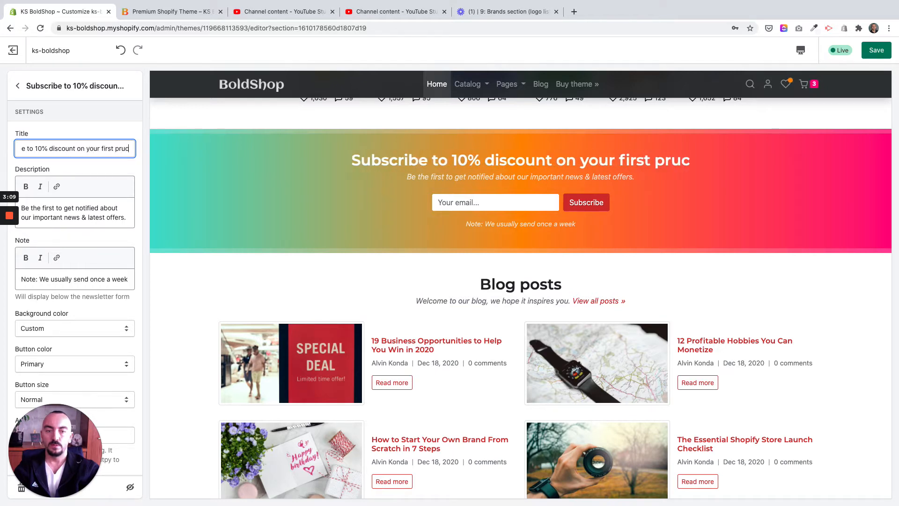
{"action": "key", "text": "BackSpace"}
{"action": "key", "text": "BackSpace"}
{"action": "key", "text": "BackSpace"}
{"action": "key", "text": "BackSpace"}
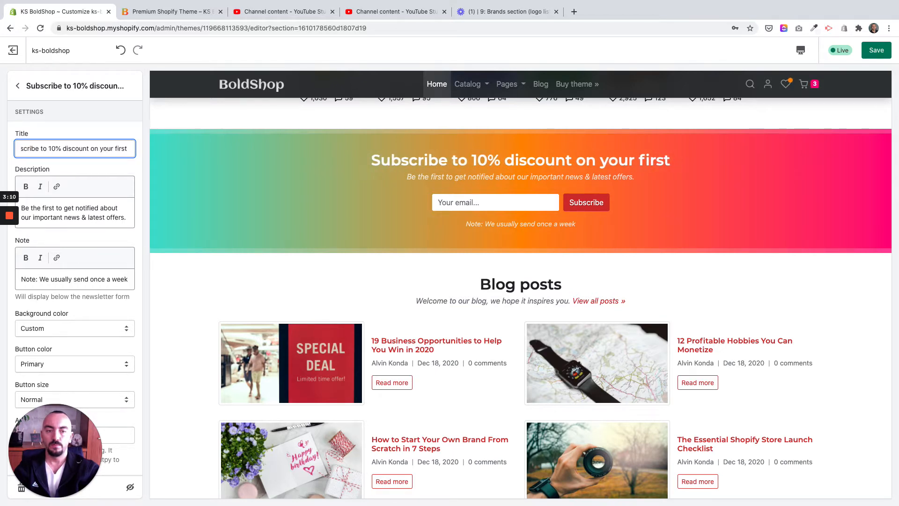
{"action": "type", "text": "purchase"}
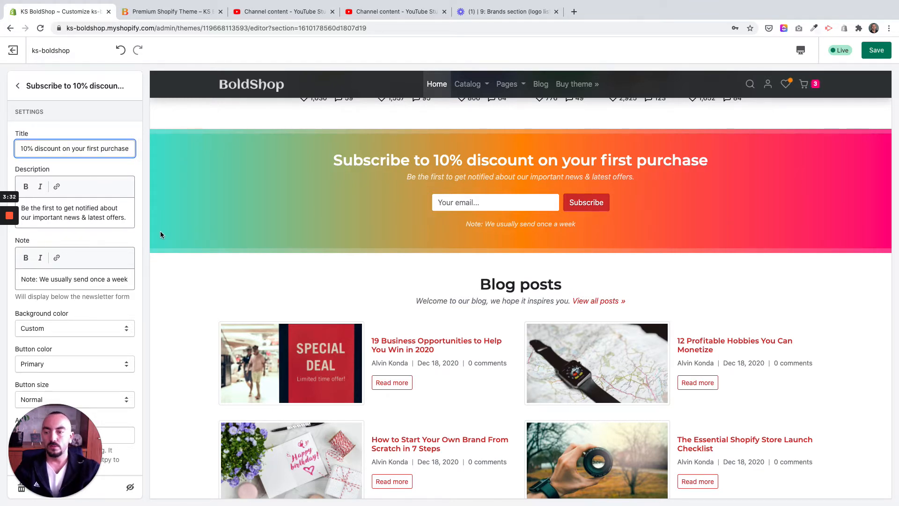
Copy and clear the newsletter section's description, and paste the same text back
{"action": "triple_click", "coordinate": [54, 218]}
{"action": "key", "text": "super+c"}
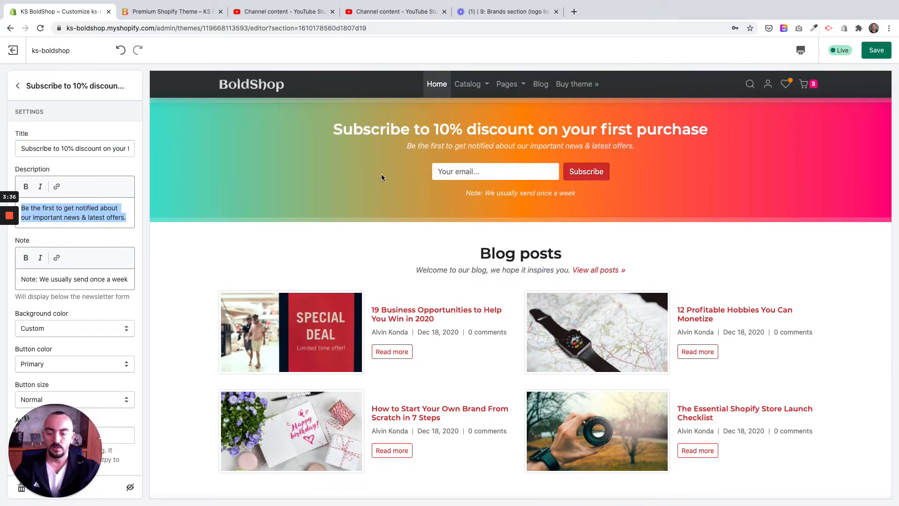
{"action": "right_click", "coordinate": [88, 218]}
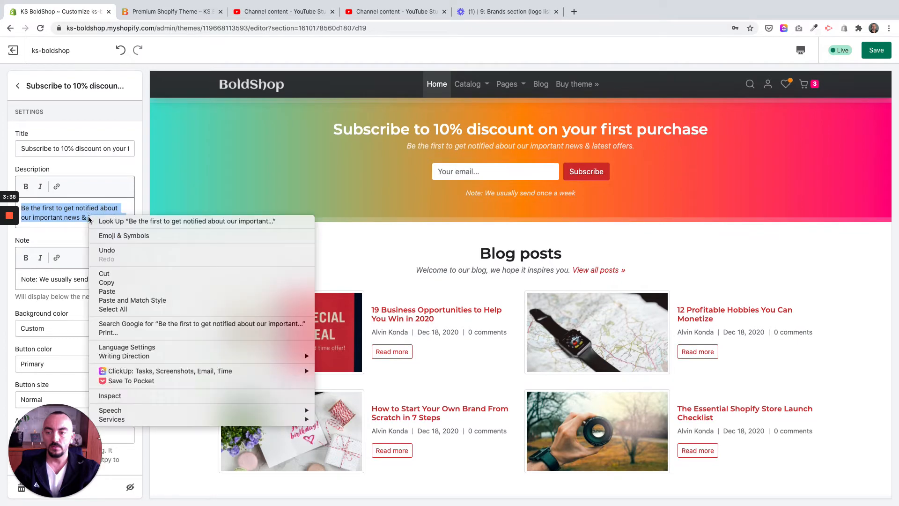
{"action": "key", "text": "Escape"}
{"action": "key", "text": "BackSpace"}
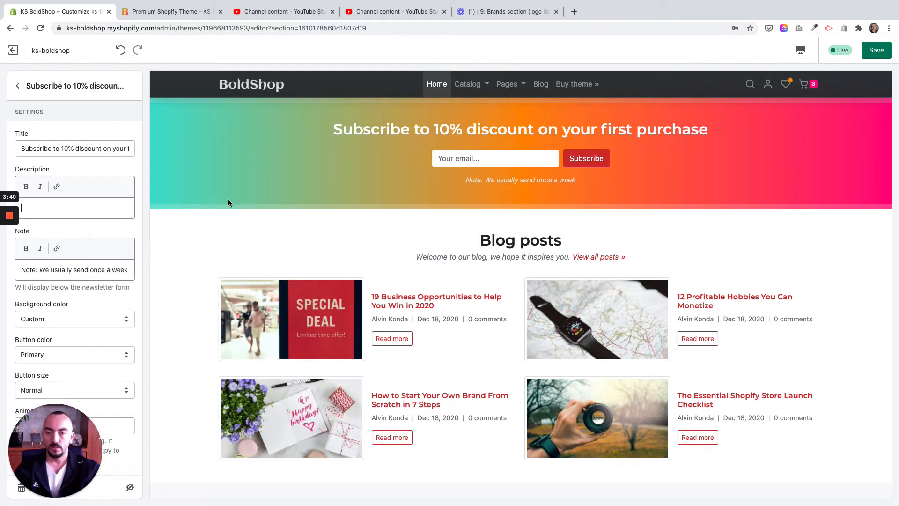
{"action": "scroll", "coordinate": [234, 201], "scroll_direction": "up", "scroll_amount": 2}
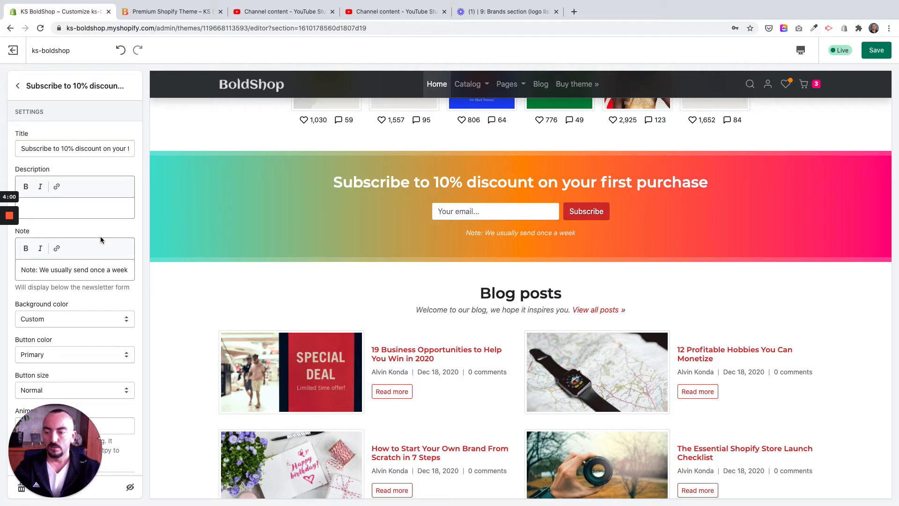
{"action": "scroll", "coordinate": [72, 270], "scroll_direction": "down", "scroll_amount": 2}
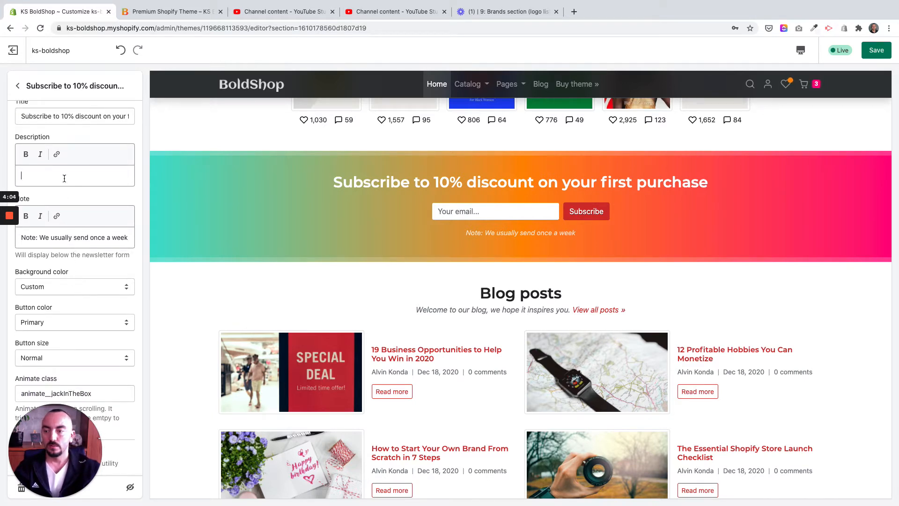
{"action": "key", "text": "super+v"}
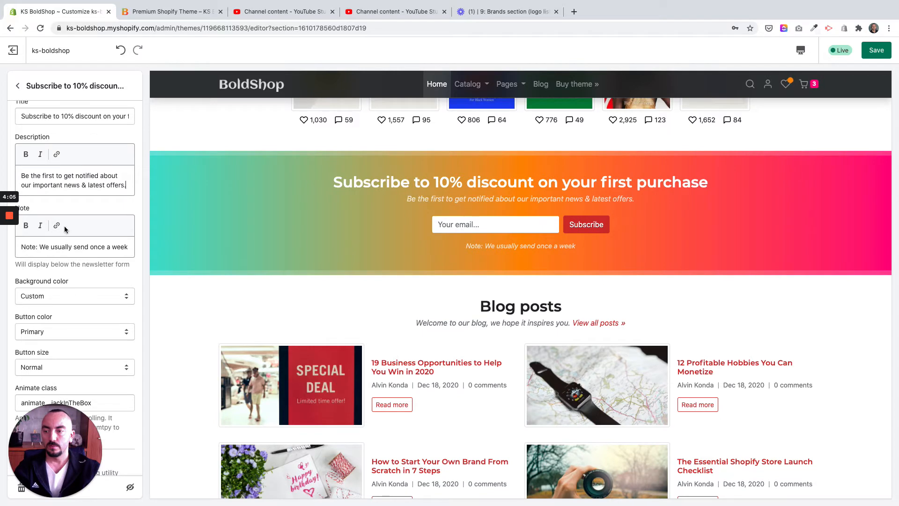
Set the newsletter section's background color to Light and check the preview
{"action": "left_click", "coordinate": [81, 295]}
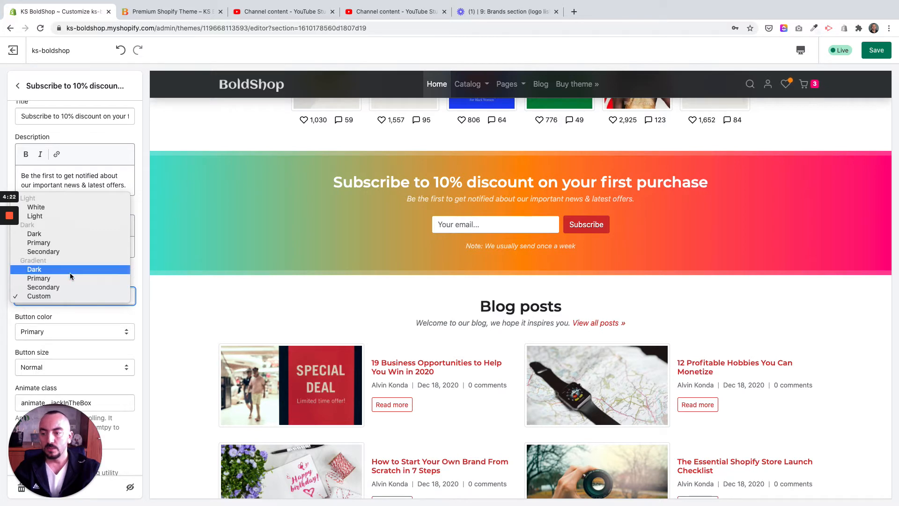
{"action": "left_click", "coordinate": [56, 216]}
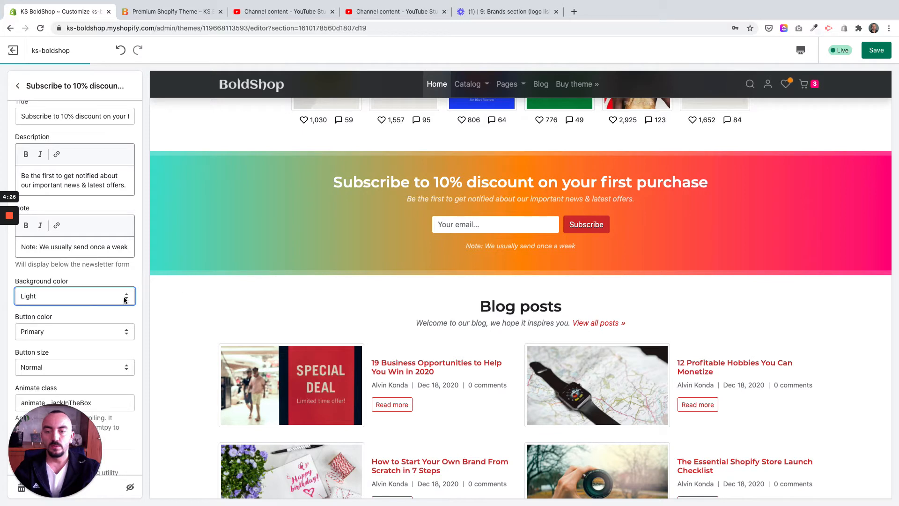
{"action": "left_click", "coordinate": [101, 309]}
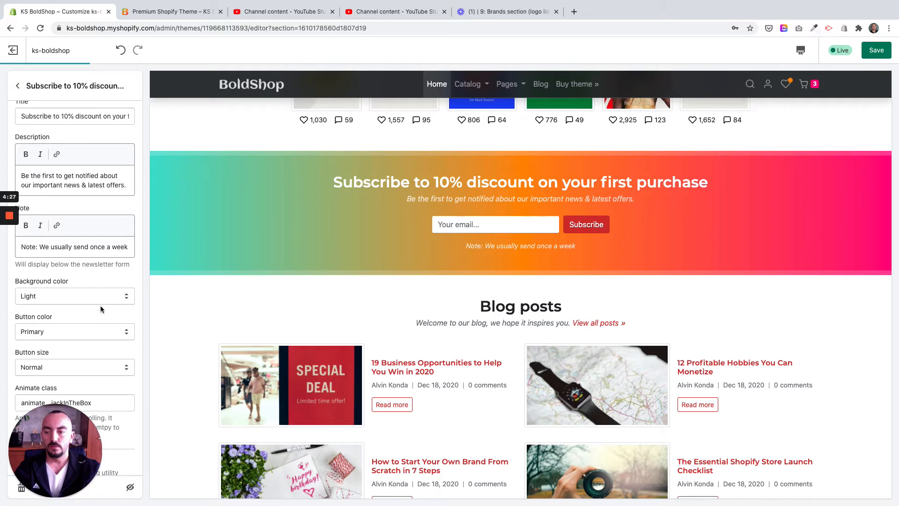
{"action": "left_click", "coordinate": [61, 301]}
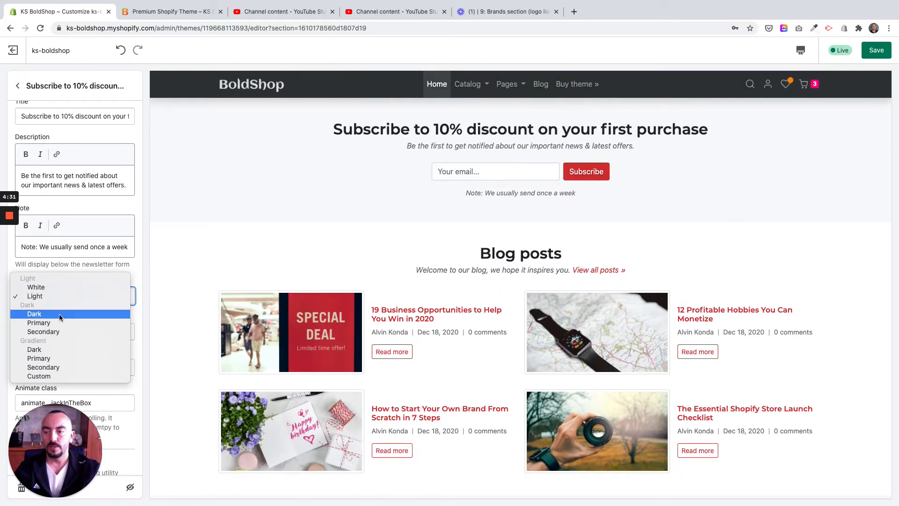
{"action": "left_click", "coordinate": [222, 276]}
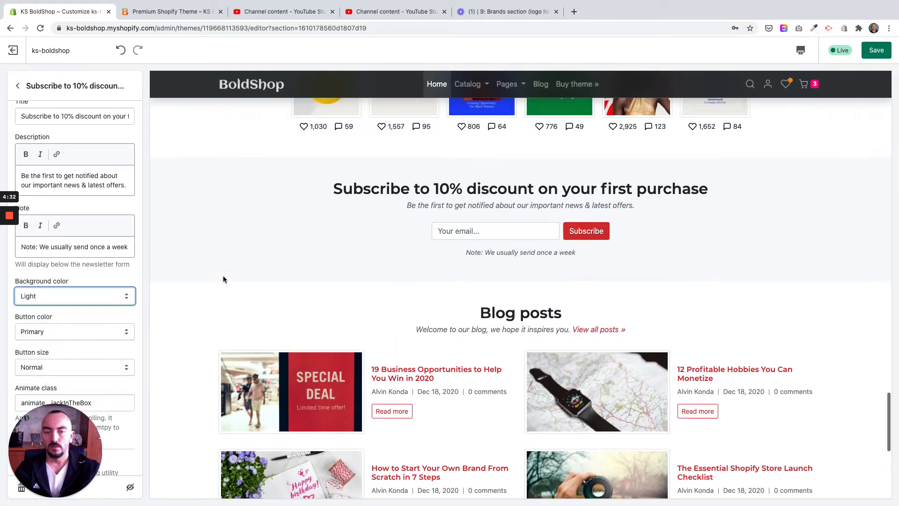
Set the newsletter section's background color to the non-gradient Dark option
{"action": "left_click", "coordinate": [26, 295]}
{"action": "key", "text": "Down"}
{"action": "key", "text": "Return"}
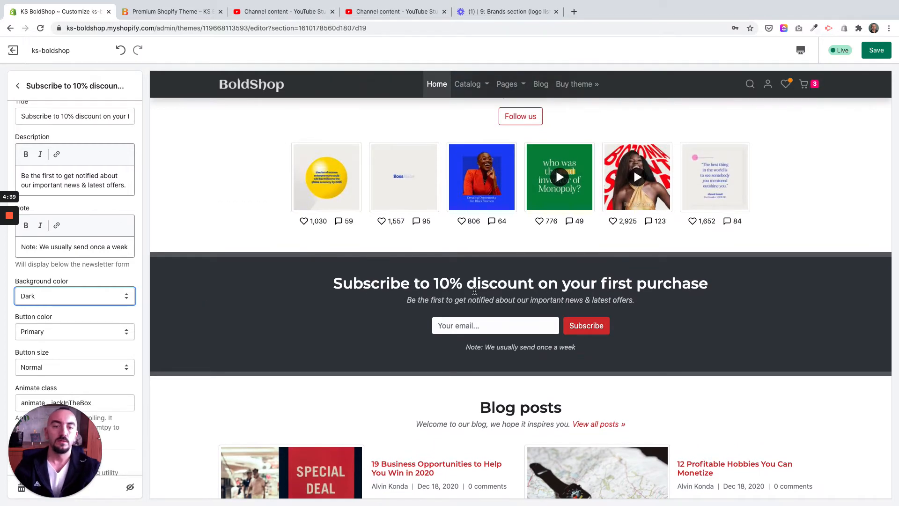
Examine the newsletter section in the preview and the color options available for its Subscribe button
{"action": "scroll", "coordinate": [351, 302], "scroll_direction": "down", "scroll_amount": 2}
{"action": "scroll", "coordinate": [92, 324], "scroll_direction": "down", "scroll_amount": 1}
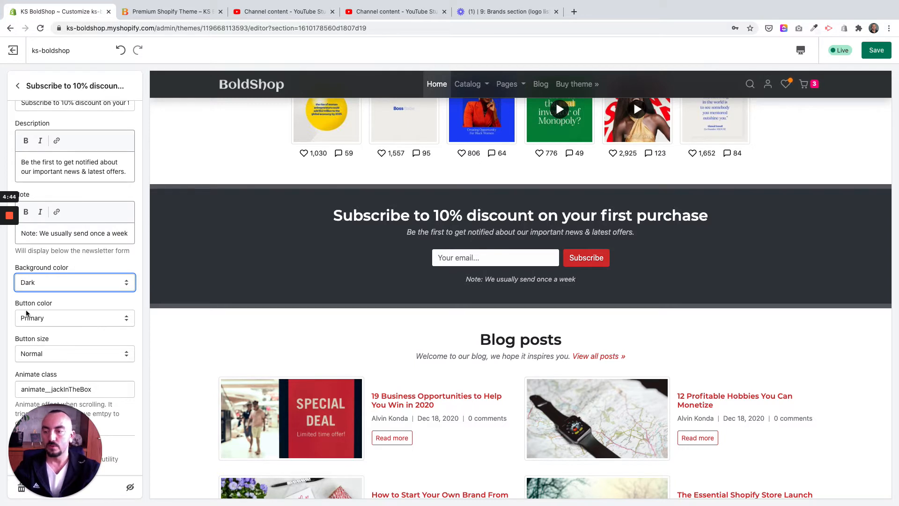
{"action": "scroll", "coordinate": [28, 307], "scroll_direction": "down", "scroll_amount": 1}
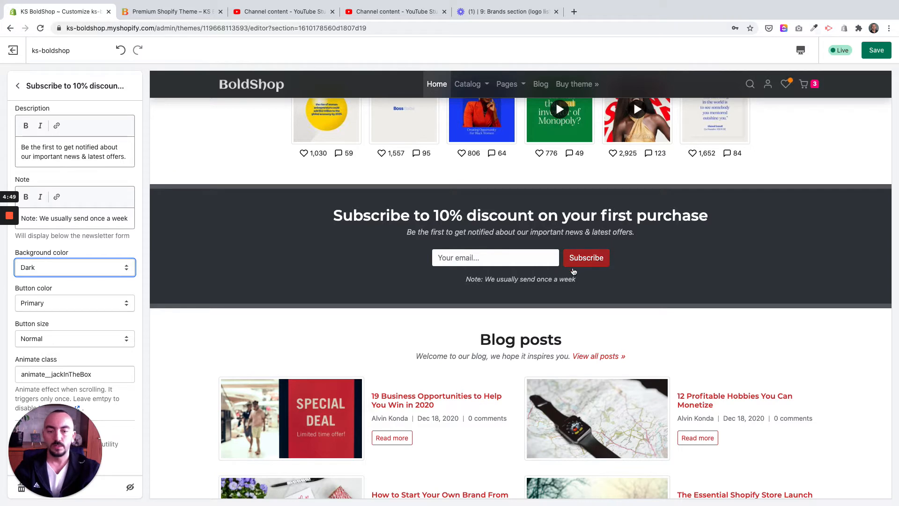
{"action": "left_click", "coordinate": [53, 309]}
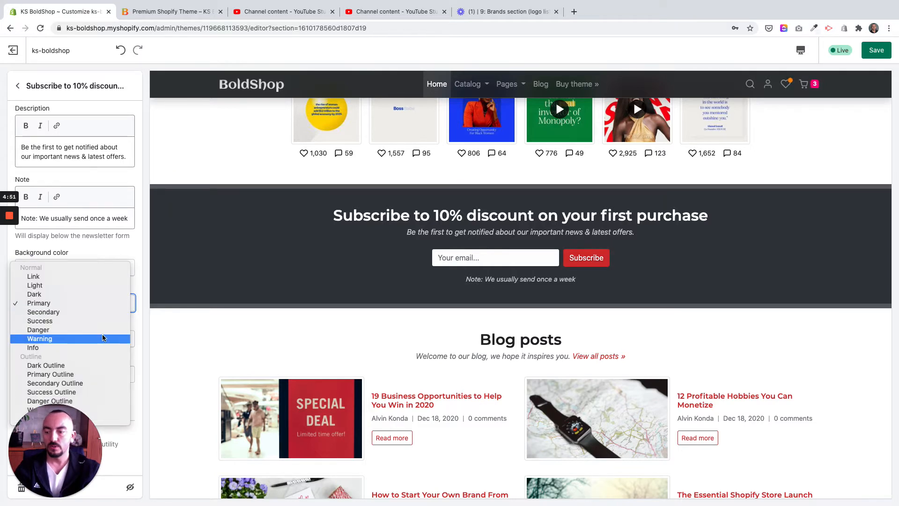
{"action": "left_click", "coordinate": [169, 327]}
{"action": "scroll", "coordinate": [74, 332], "scroll_direction": "down", "scroll_amount": 2}
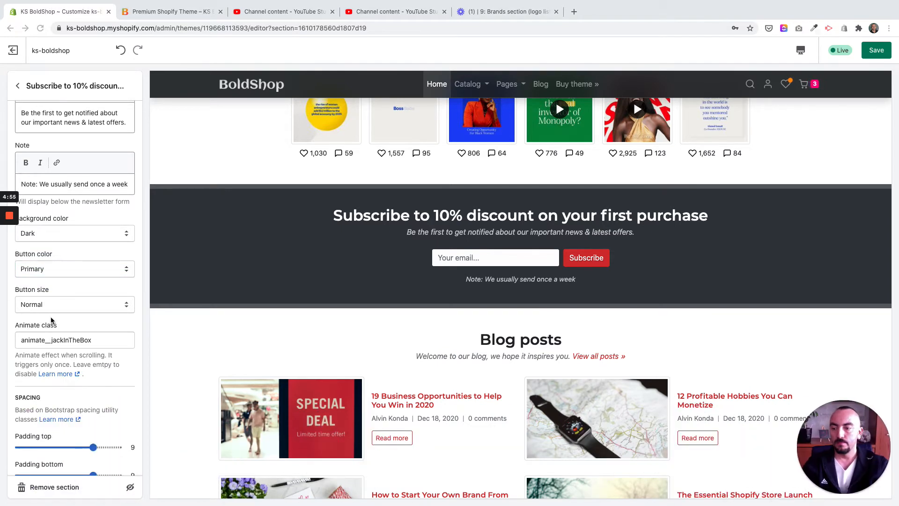
Open the Animate.css website linked from the Animate class setting's description
{"action": "scroll", "coordinate": [50, 316], "scroll_direction": "down", "scroll_amount": 1}
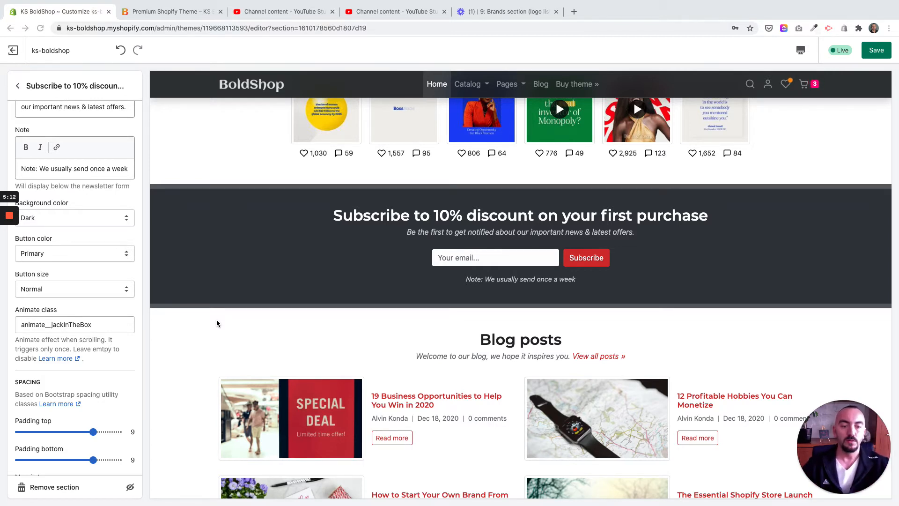
{"action": "left_click", "coordinate": [49, 325]}
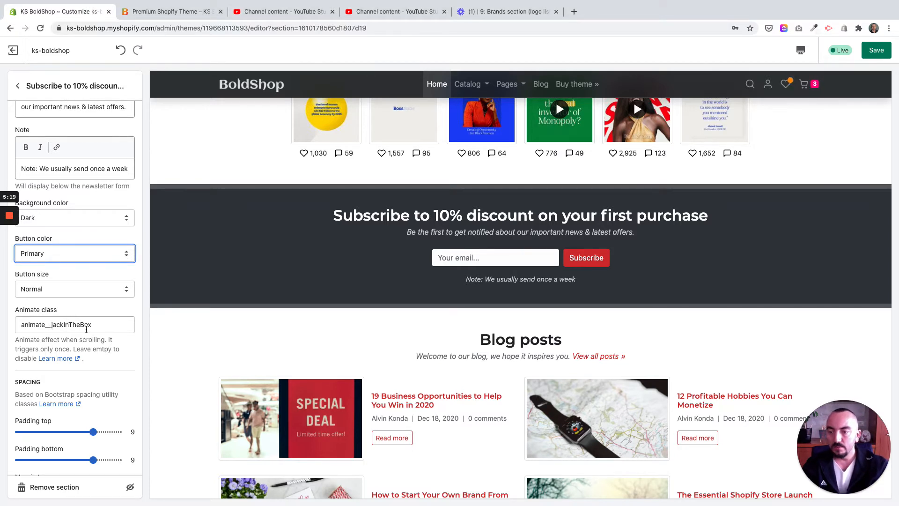
{"action": "left_click", "coordinate": [59, 358]}
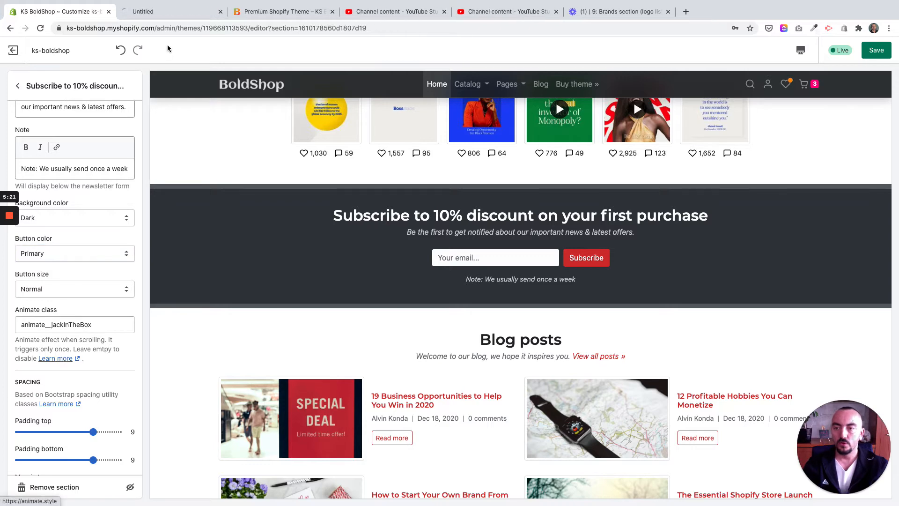
{"action": "left_click", "coordinate": [154, 10]}
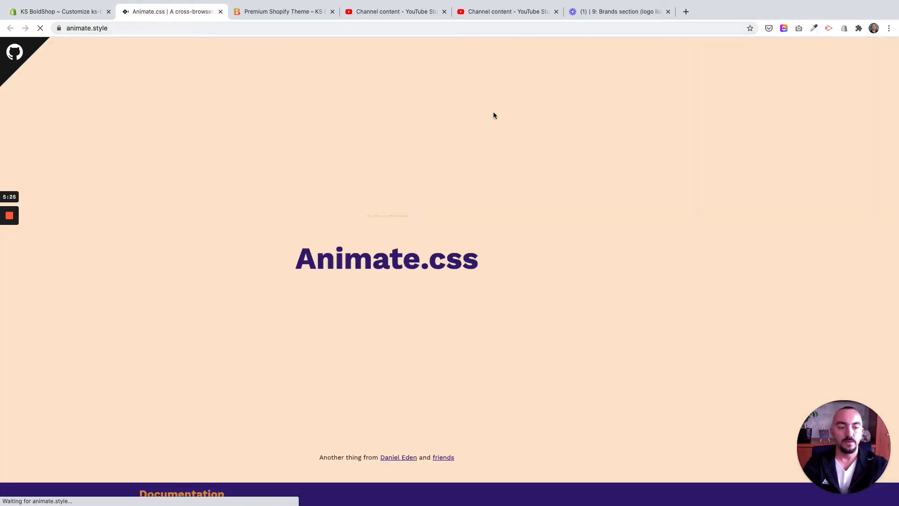
Browse the animation names listed on the Animate.css site, down to the Bouncing entrances group
{"action": "scroll", "coordinate": [833, 193], "scroll_direction": "down", "scroll_amount": 5}
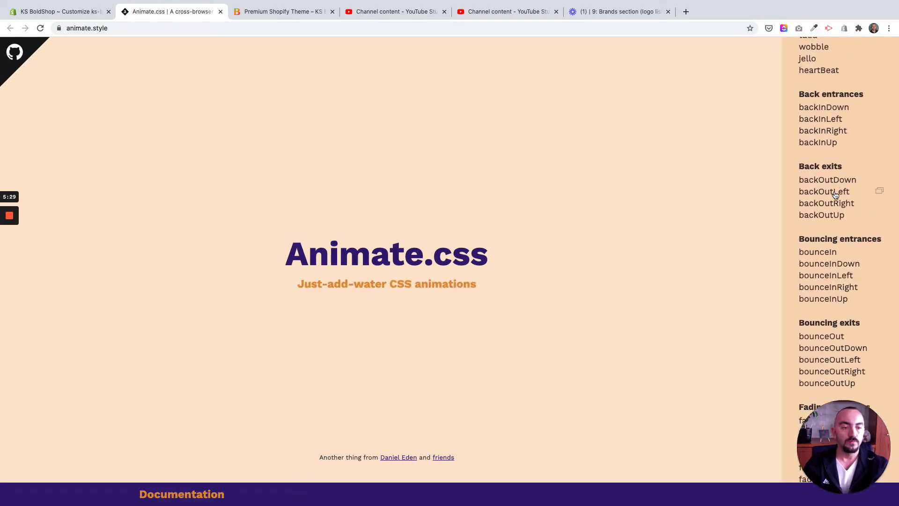
{"action": "scroll", "coordinate": [843, 211], "scroll_direction": "down", "scroll_amount": 1}
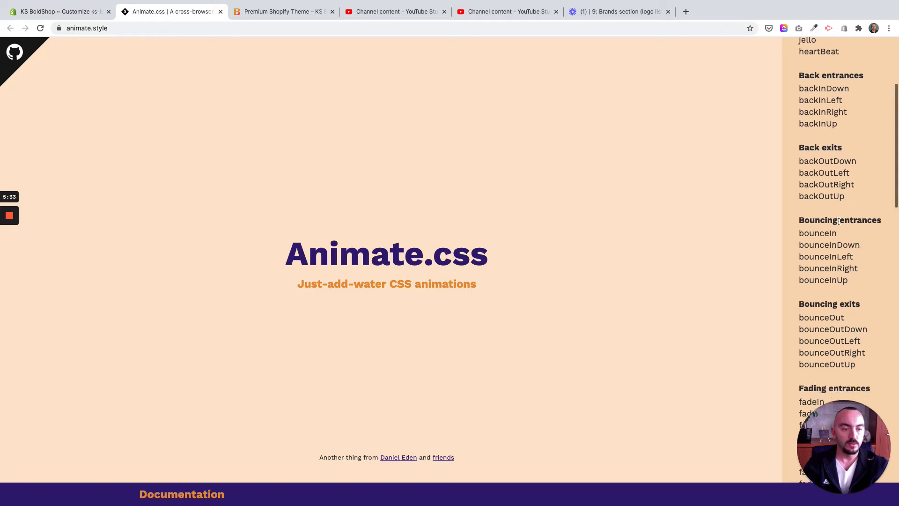
{"action": "left_click_drag", "start_coordinate": [839, 220], "coordinate": [881, 221]}
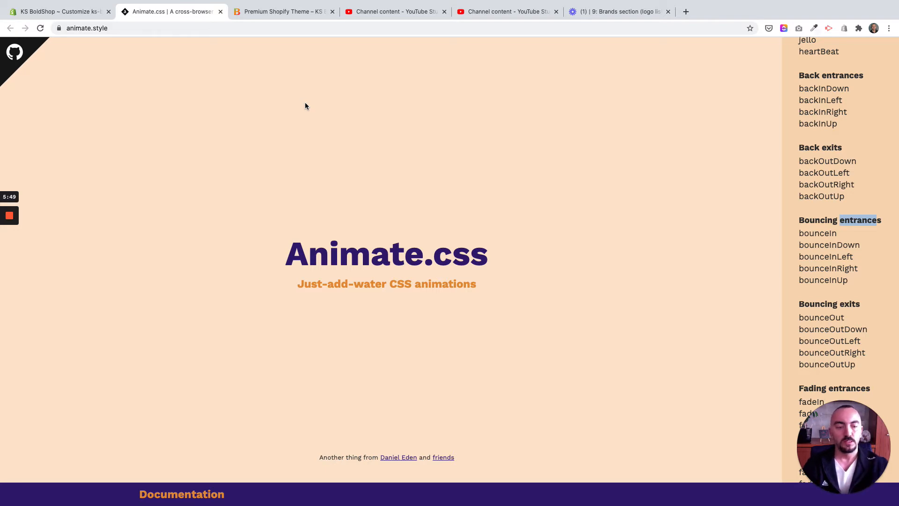
Switch back to the Shopify theme editor and review the newsletter section's Animate class and Spacing settings
{"action": "left_click", "coordinate": [58, 11]}
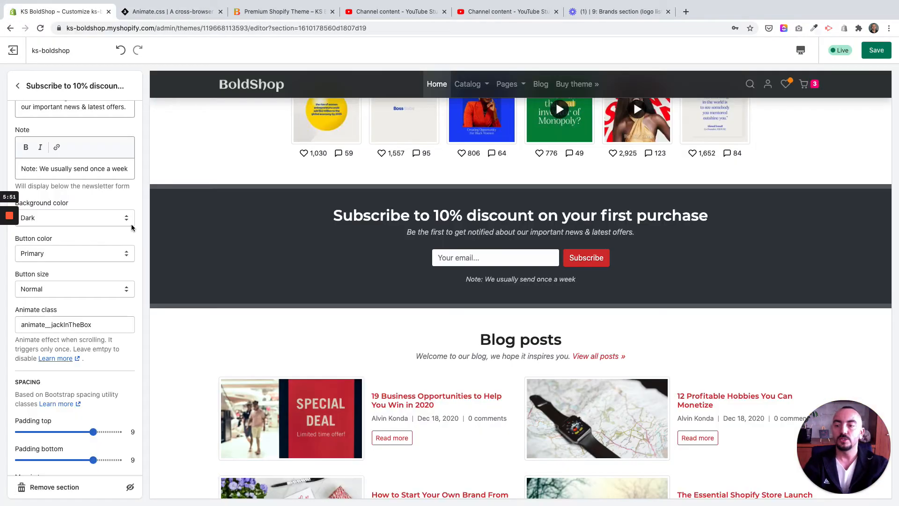
{"action": "scroll", "coordinate": [64, 274], "scroll_direction": "down", "scroll_amount": 2}
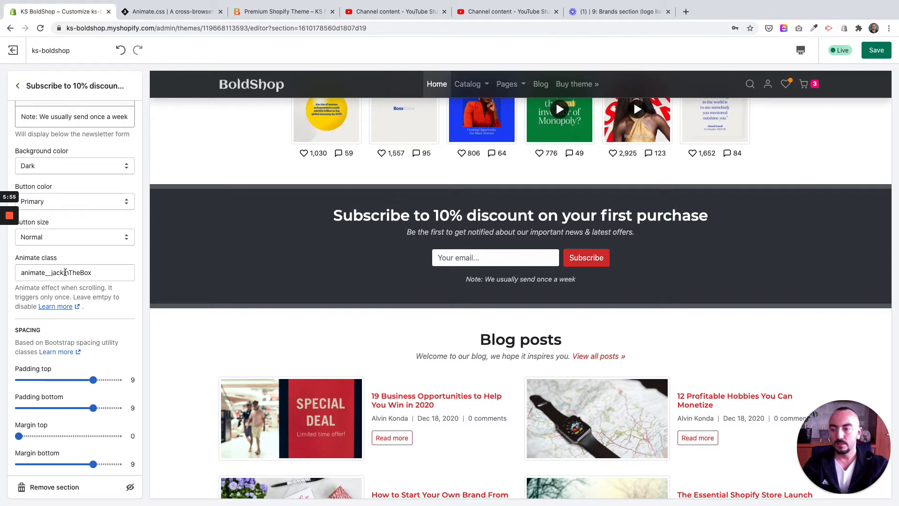
{"action": "double_click", "coordinate": [39, 331]}
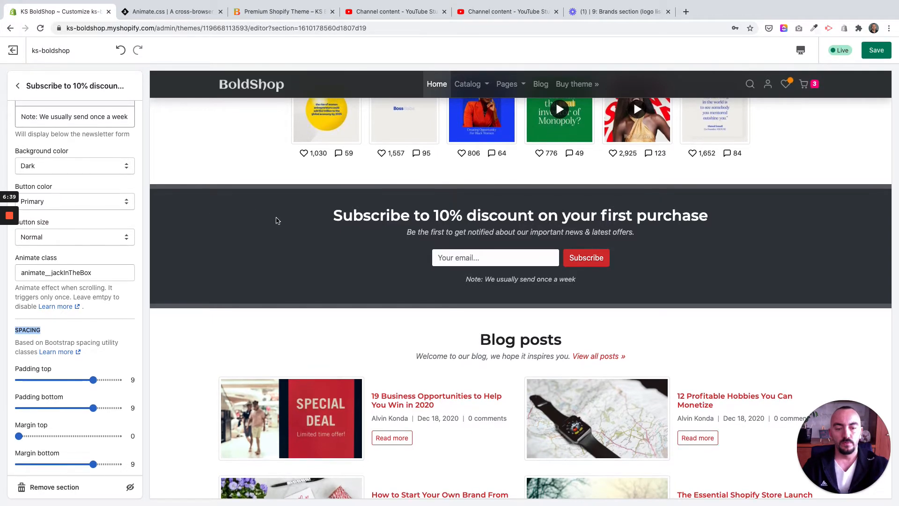
Bring the blog posts into view in the preview, leave the newsletter settings and open the Blog posts section's settings
{"action": "scroll", "coordinate": [290, 223], "scroll_direction": "down", "scroll_amount": 1}
{"action": "scroll", "coordinate": [293, 224], "scroll_direction": "down", "scroll_amount": 5}
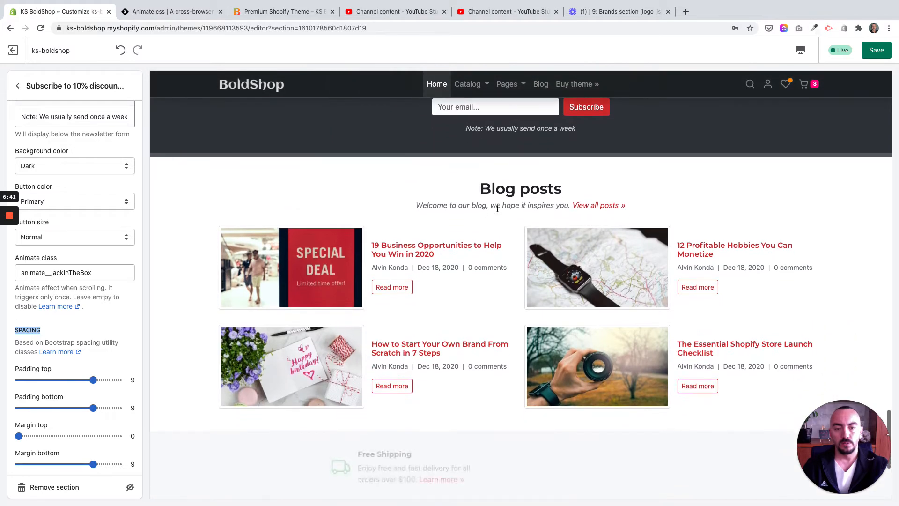
{"action": "scroll", "coordinate": [496, 207], "scroll_direction": "down", "scroll_amount": 1}
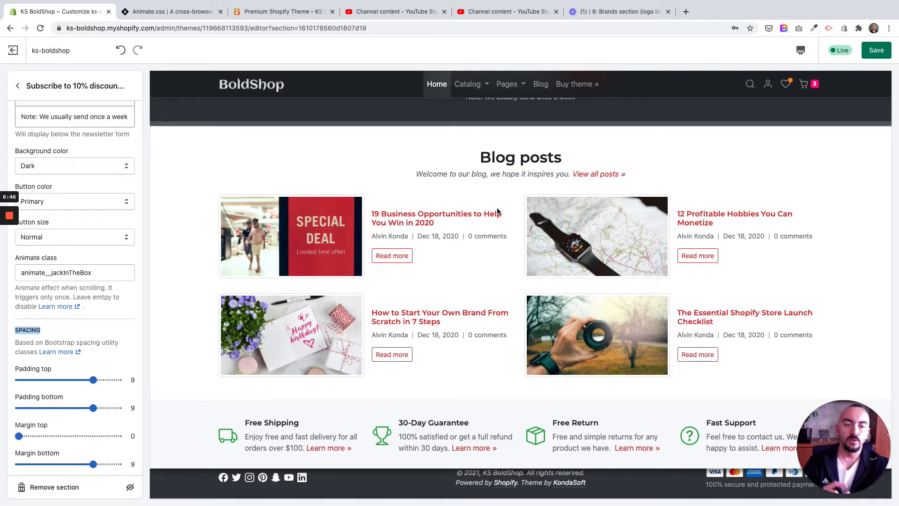
{"action": "scroll", "coordinate": [469, 212], "scroll_direction": "down", "scroll_amount": 2}
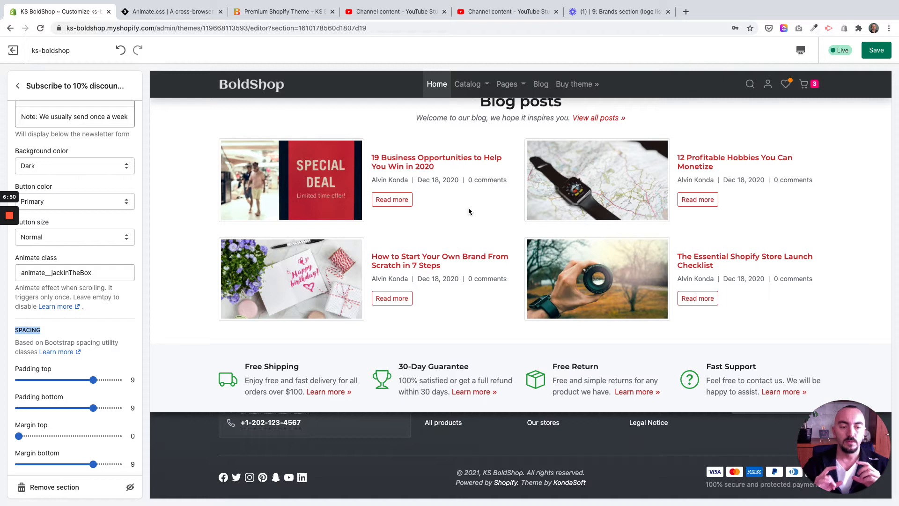
{"action": "left_click", "coordinate": [17, 86]}
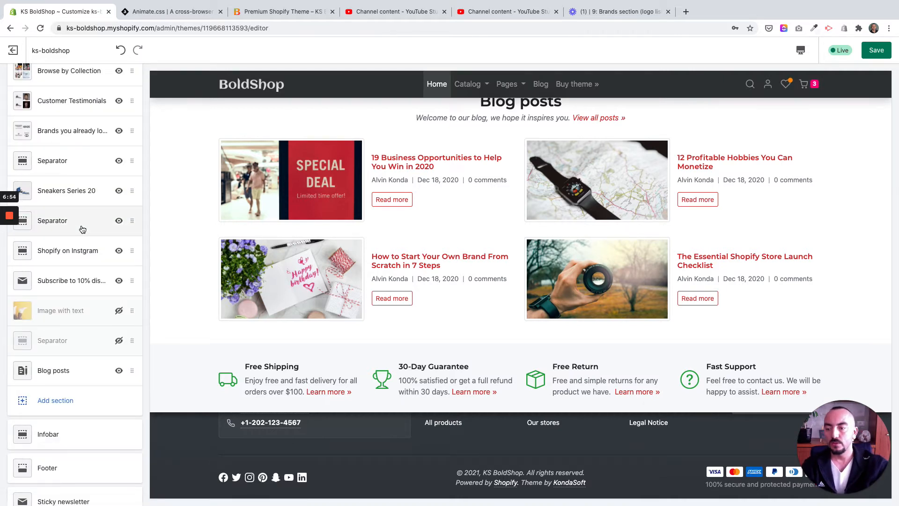
{"action": "scroll", "coordinate": [82, 228], "scroll_direction": "down", "scroll_amount": 1}
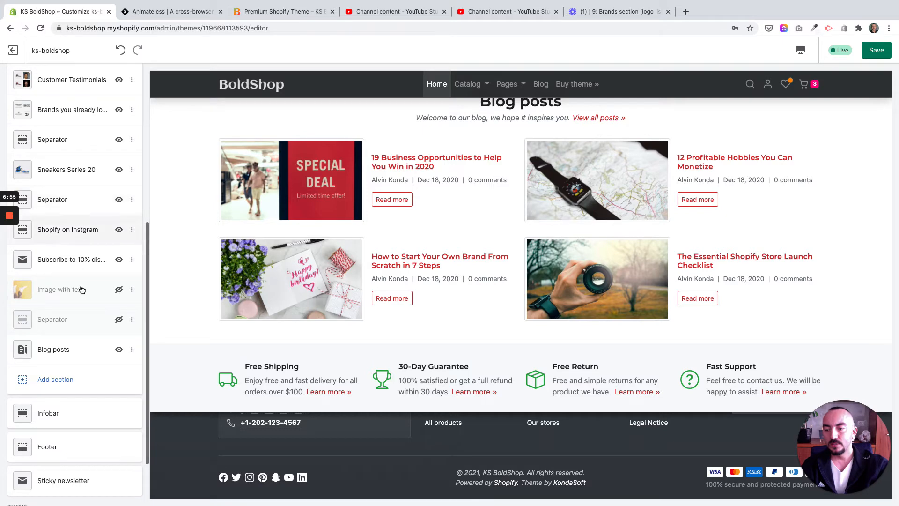
{"action": "left_click", "coordinate": [70, 351]}
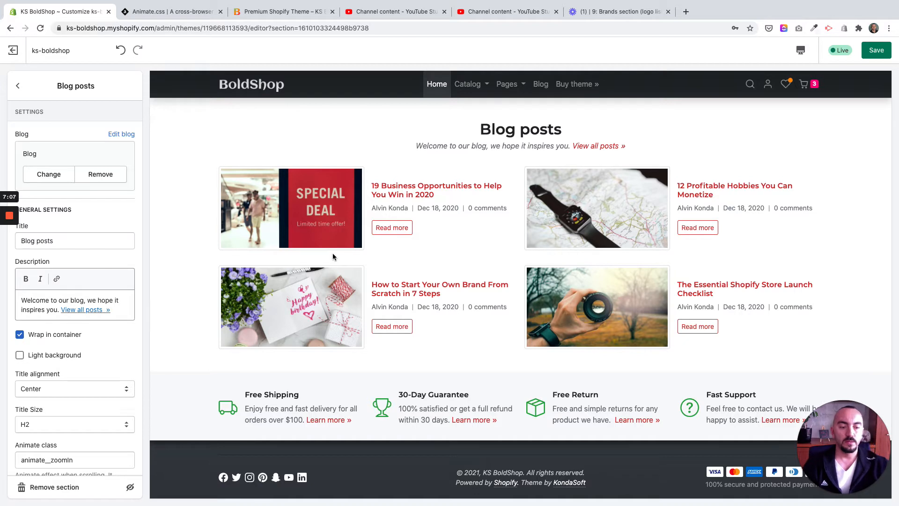
Open the store's Blog page in a new browser tab placed beside the theme editor tab
{"action": "left_click", "coordinate": [541, 84], "text": "super"}
{"action": "left_click", "coordinate": [239, 13]}
{"action": "left_click_drag", "start_coordinate": [240, 13], "coordinate": [168, 12]}
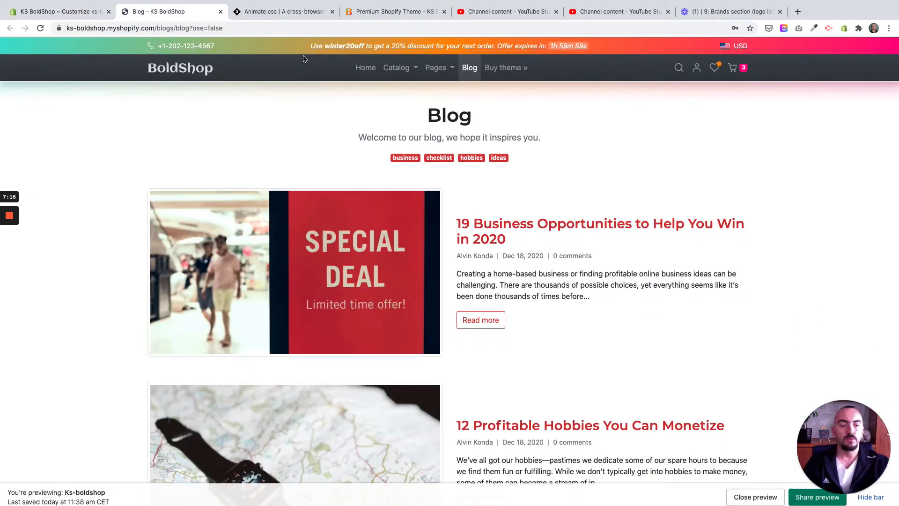
{"action": "left_click", "coordinate": [879, 495]}
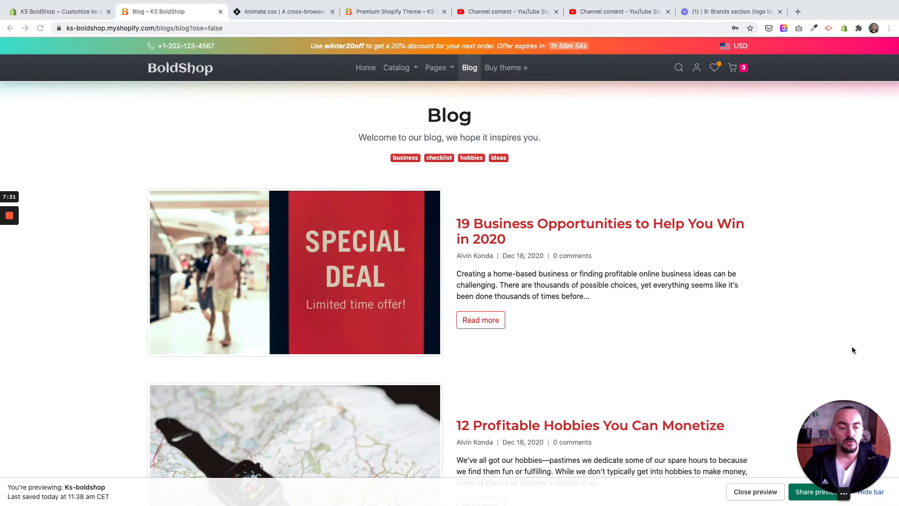
{"action": "mouse_move", "coordinate": [881, 492]}
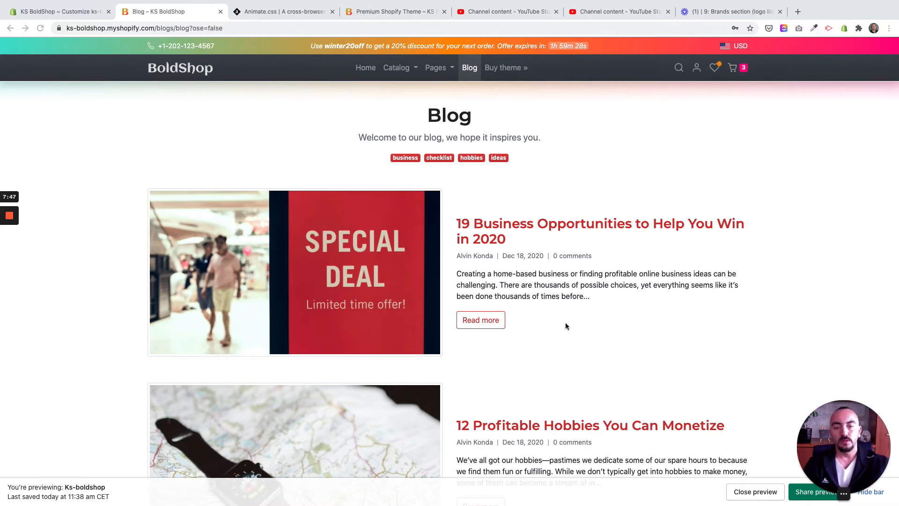
Open the article "19 Business Opportunities to Help You Win in 2020" and look through its content and sharing options
{"action": "left_click", "coordinate": [489, 240]}
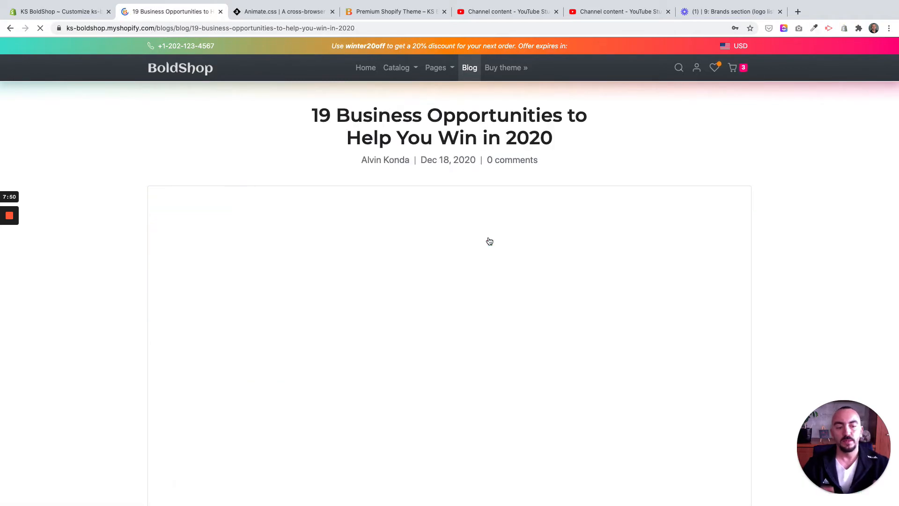
{"action": "scroll", "coordinate": [517, 395], "scroll_direction": "down", "scroll_amount": 5}
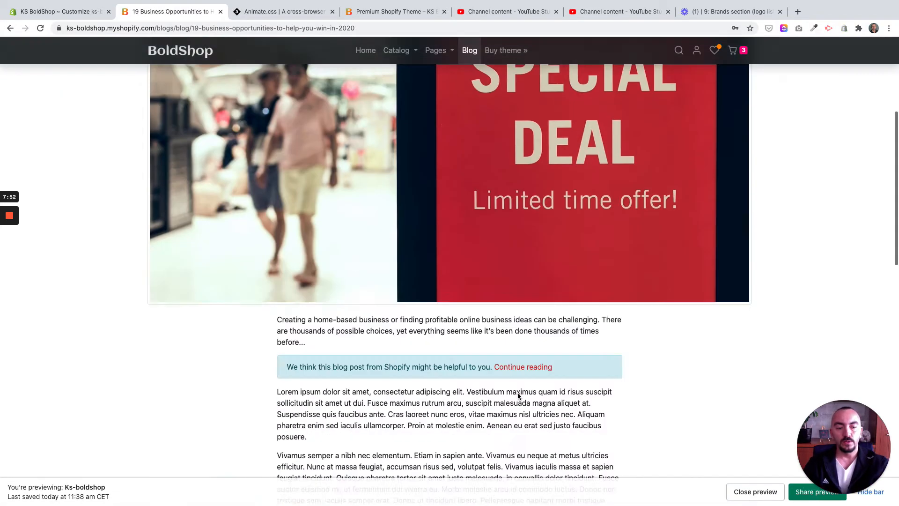
{"action": "scroll", "coordinate": [518, 395], "scroll_direction": "down", "scroll_amount": 5}
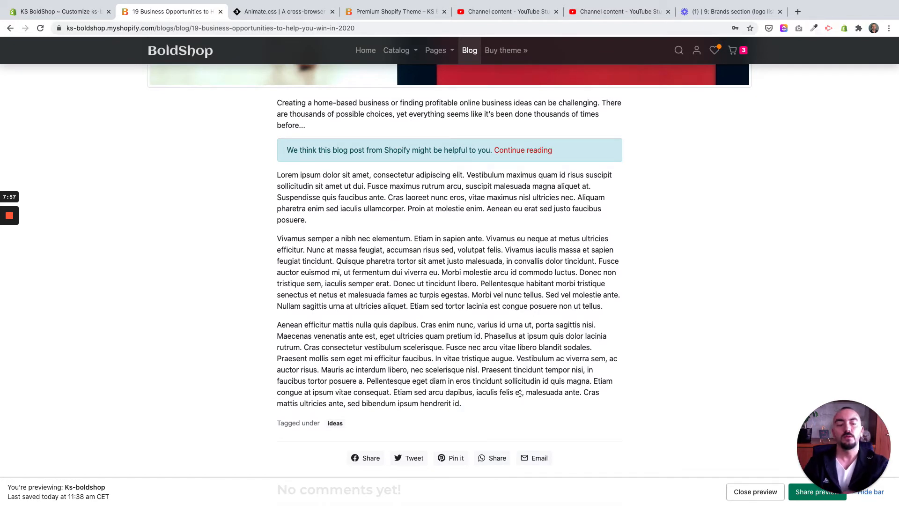
{"action": "scroll", "coordinate": [520, 393], "scroll_direction": "up", "scroll_amount": 2}
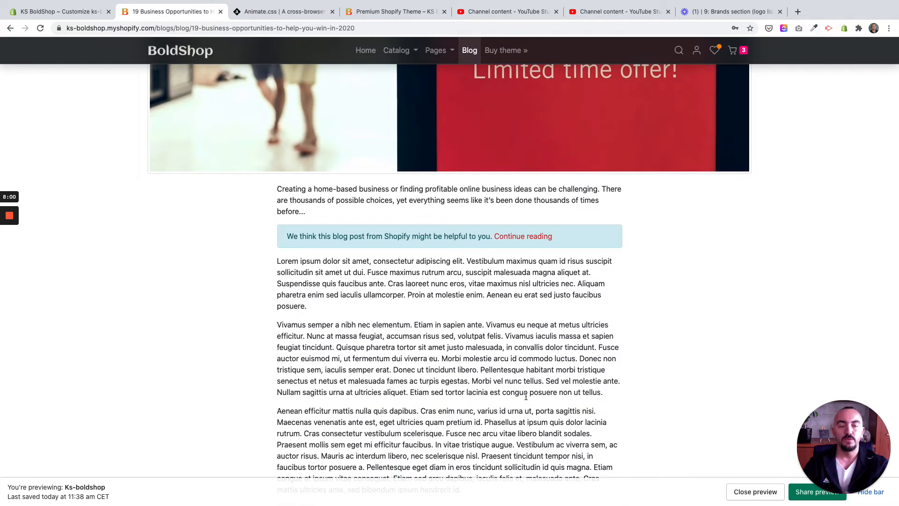
{"action": "scroll", "coordinate": [526, 397], "scroll_direction": "up", "scroll_amount": 2}
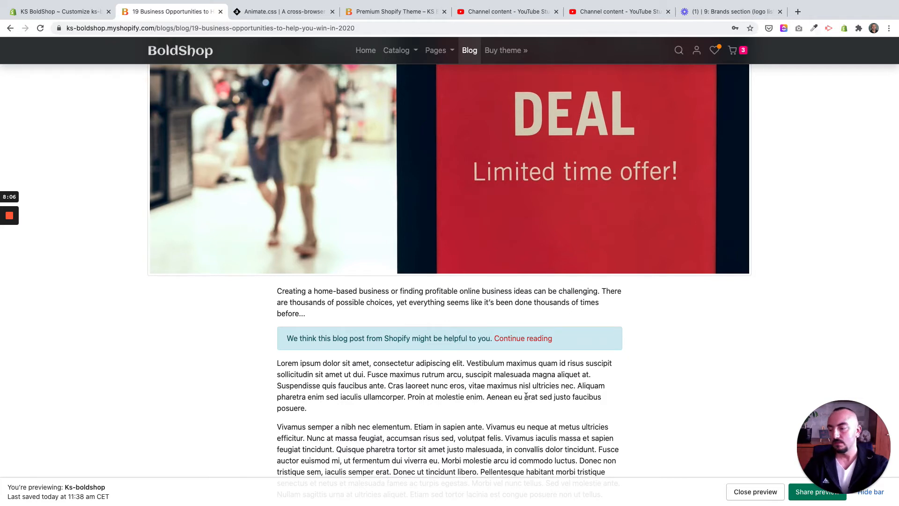
{"action": "scroll", "coordinate": [526, 397], "scroll_direction": "up", "scroll_amount": 5}
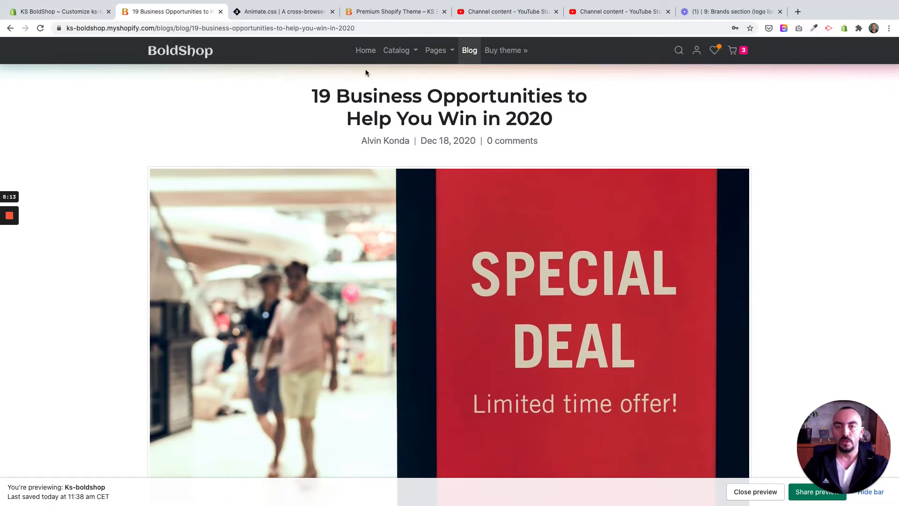
Go to the store's home page and view the Blog posts section near its end
{"action": "left_click", "coordinate": [374, 59]}
{"action": "scroll", "coordinate": [345, 176], "scroll_direction": "down", "scroll_amount": 2}
{"action": "scroll", "coordinate": [344, 176], "scroll_direction": "down", "scroll_amount": 10}
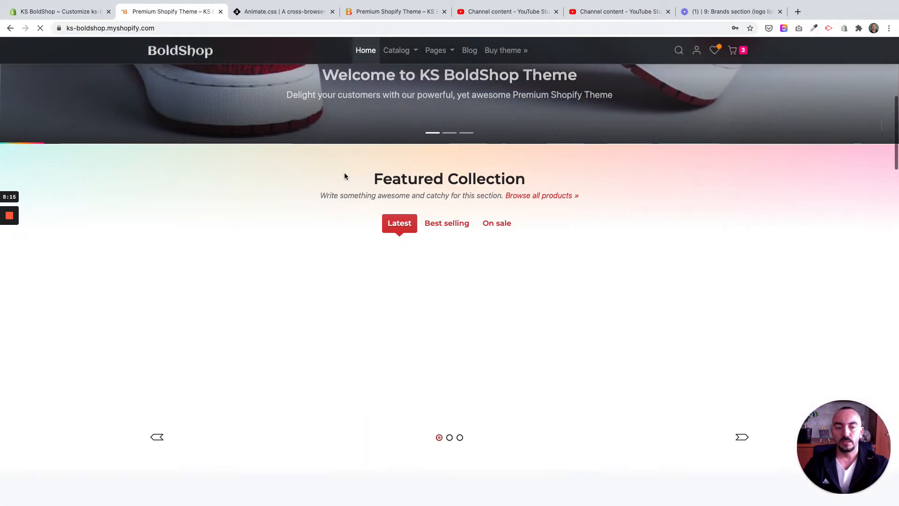
{"action": "scroll", "coordinate": [348, 183], "scroll_direction": "down", "scroll_amount": 15}
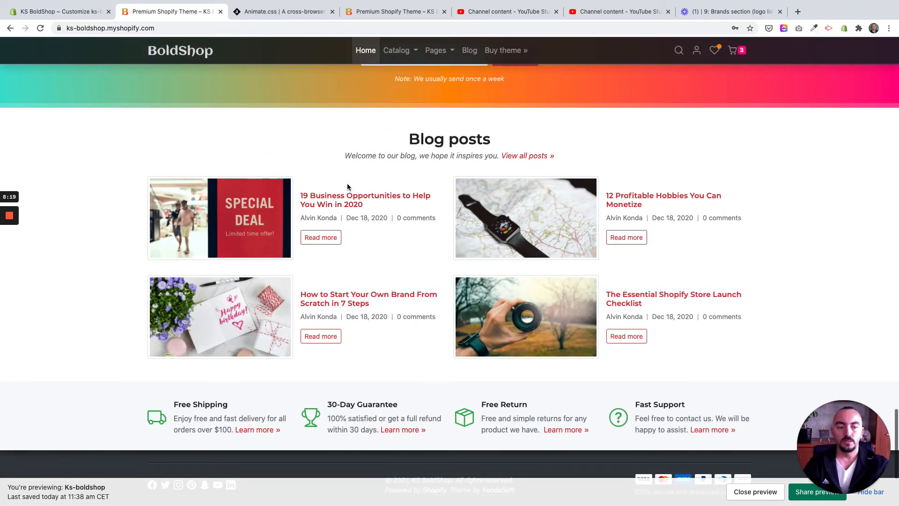
Return to the theme editor and compare the Blog posts section's general settings with the preview
{"action": "left_click", "coordinate": [76, 17]}
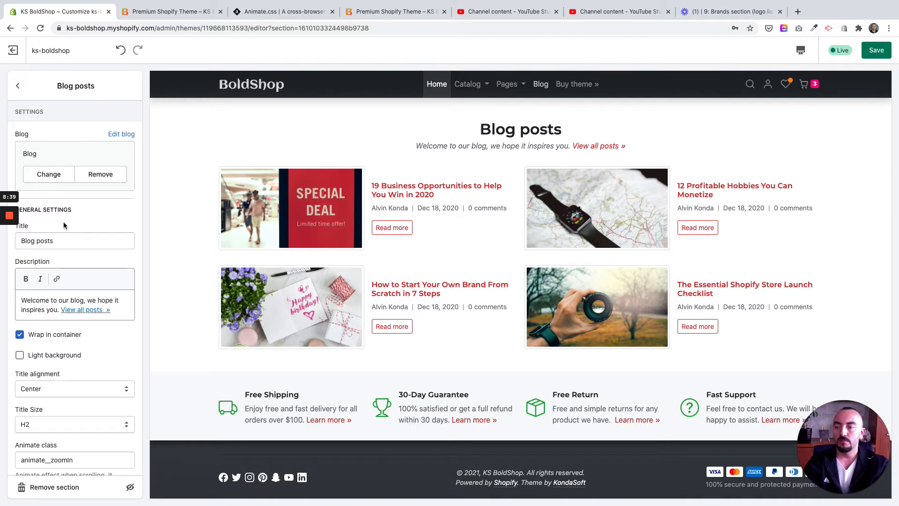
{"action": "scroll", "coordinate": [67, 222], "scroll_direction": "down", "scroll_amount": 2}
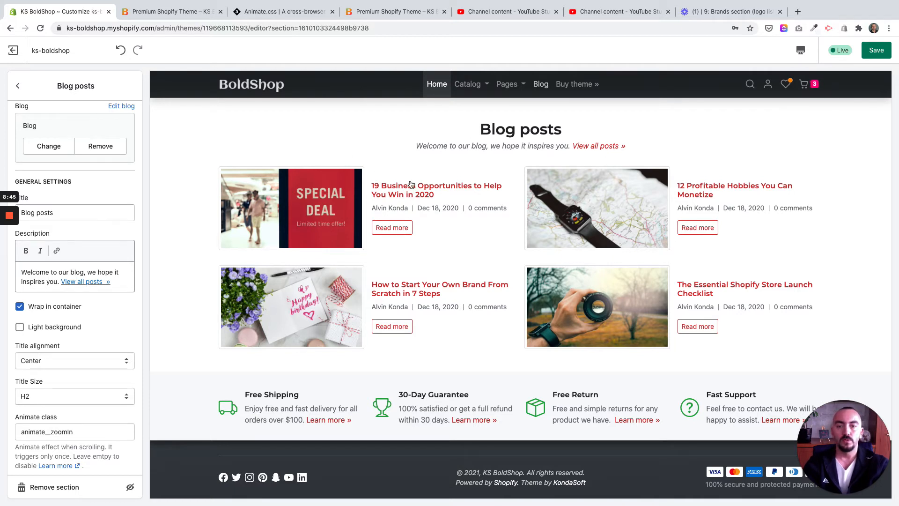
{"action": "scroll", "coordinate": [562, 162], "scroll_direction": "up", "scroll_amount": 1}
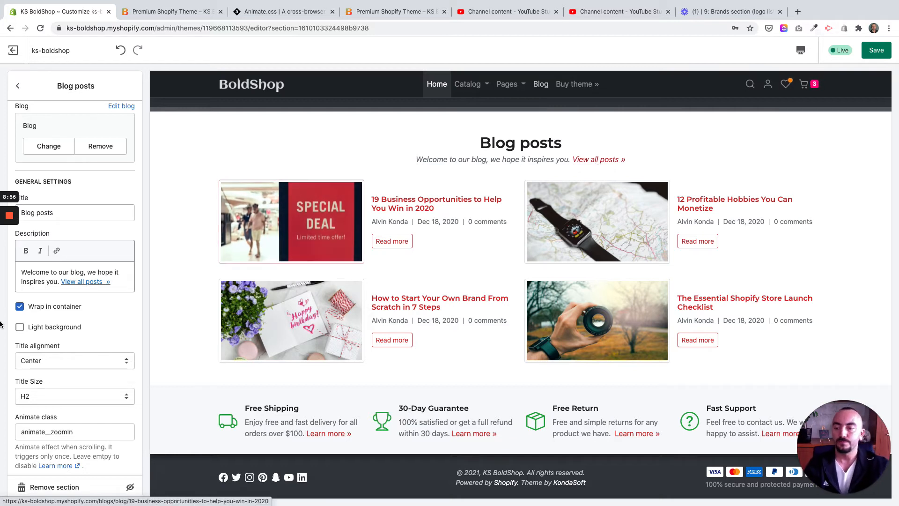
Turn off Wrap in container for the Blog posts section and turn it back on
{"action": "left_click", "coordinate": [70, 312]}
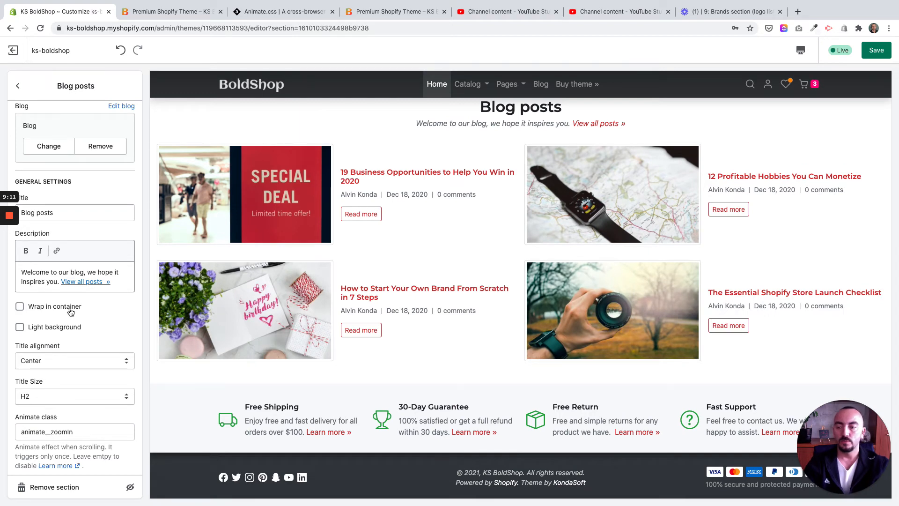
{"action": "left_click", "coordinate": [70, 312]}
Examine the Blog posts section's title, animation, post, image, post list and spacing settings alongside the preview
{"action": "scroll", "coordinate": [54, 319], "scroll_direction": "down", "scroll_amount": 1}
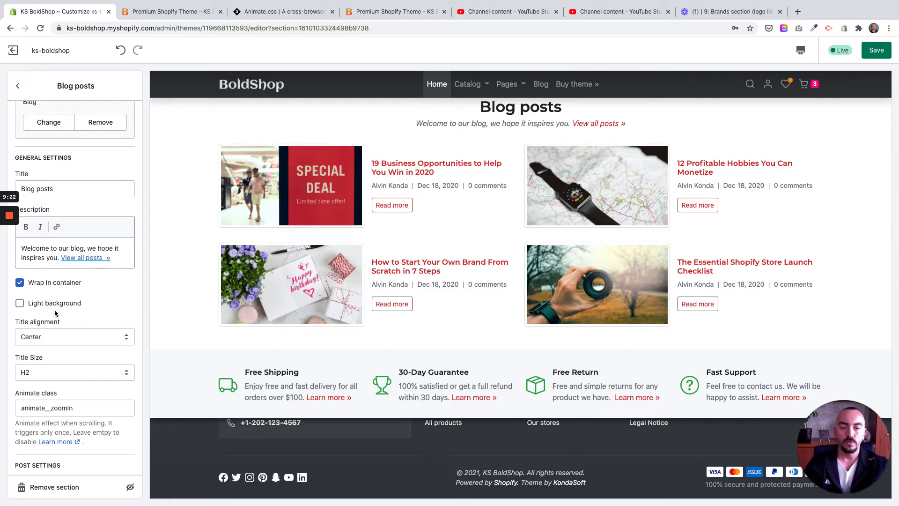
{"action": "scroll", "coordinate": [52, 311], "scroll_direction": "down", "scroll_amount": 10}
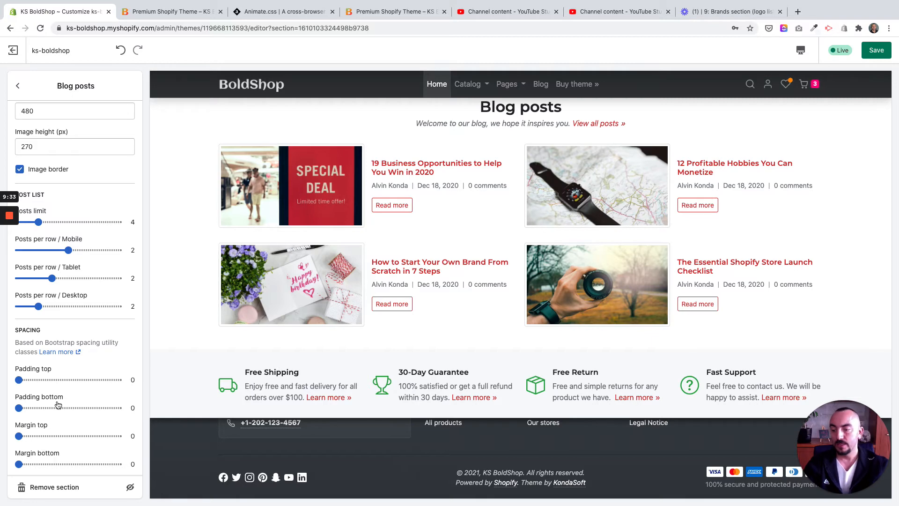
{"action": "scroll", "coordinate": [63, 405], "scroll_direction": "up", "scroll_amount": 10}
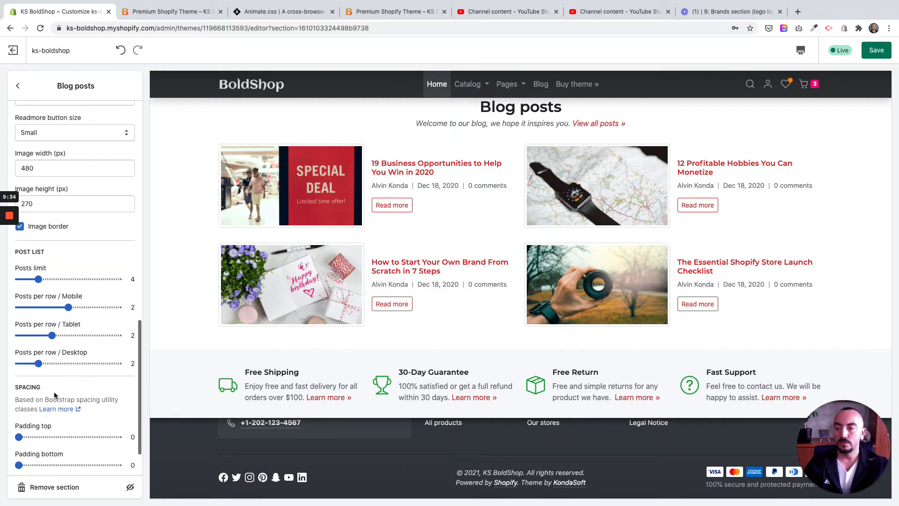
{"action": "scroll", "coordinate": [54, 391], "scroll_direction": "up", "scroll_amount": 3}
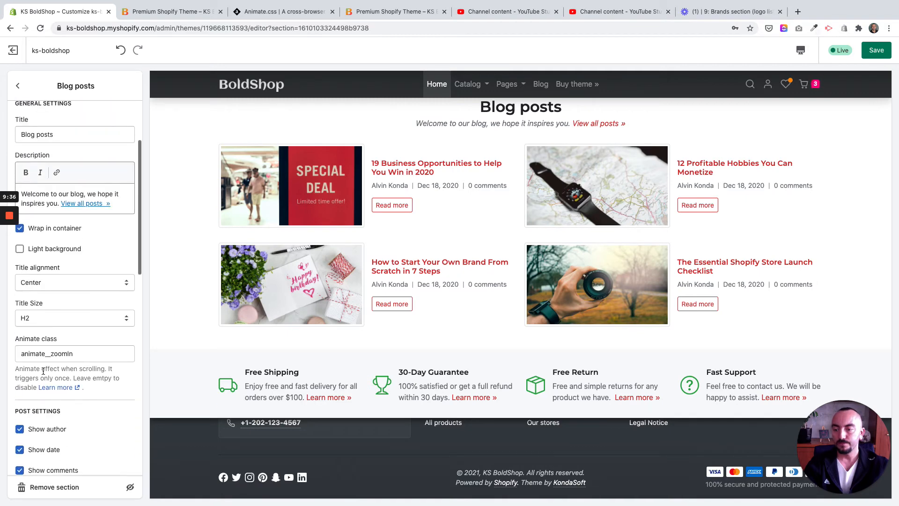
{"action": "scroll", "coordinate": [47, 310], "scroll_direction": "down", "scroll_amount": 3}
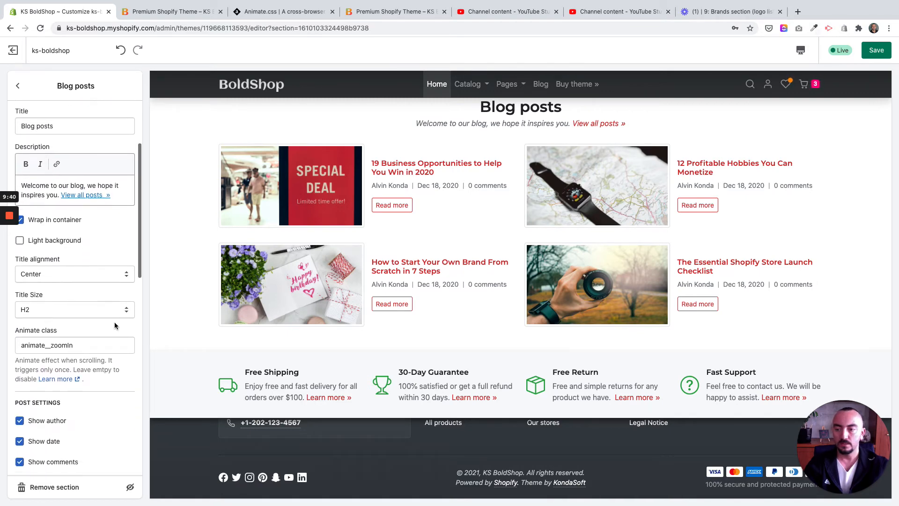
{"action": "scroll", "coordinate": [78, 328], "scroll_direction": "down", "scroll_amount": 1}
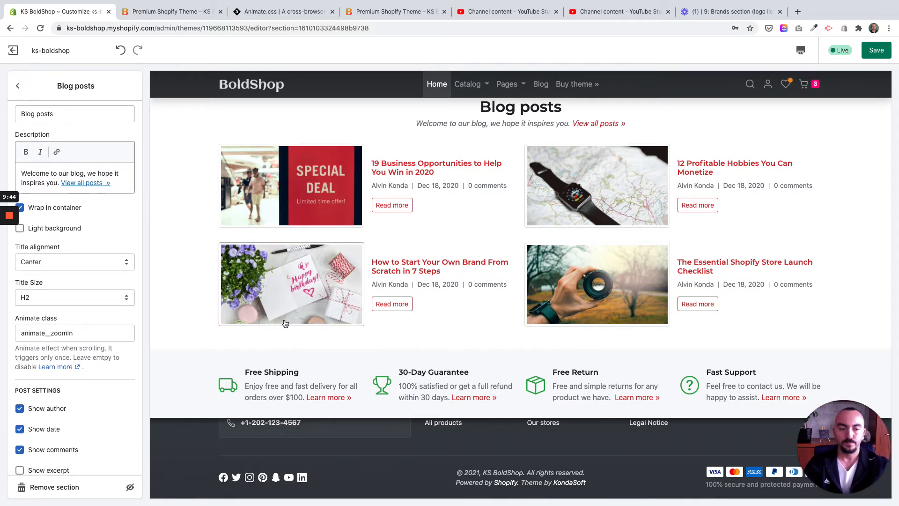
{"action": "scroll", "coordinate": [285, 322], "scroll_direction": "up", "scroll_amount": 4}
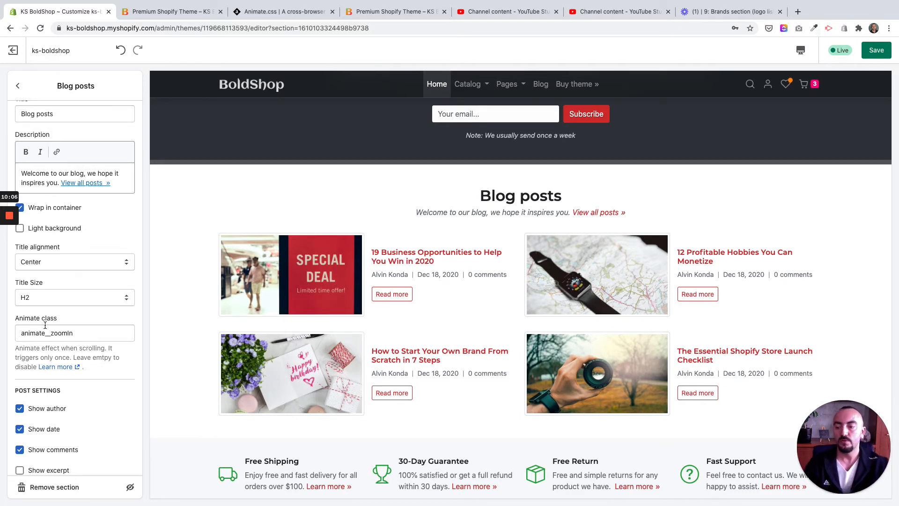
Open the Animate.css site from the Blog posts section's Animate class description and place its tab beside the theme editor tab
{"action": "left_click", "coordinate": [56, 367]}
{"action": "left_click_drag", "start_coordinate": [212, 11], "coordinate": [173, 12]}
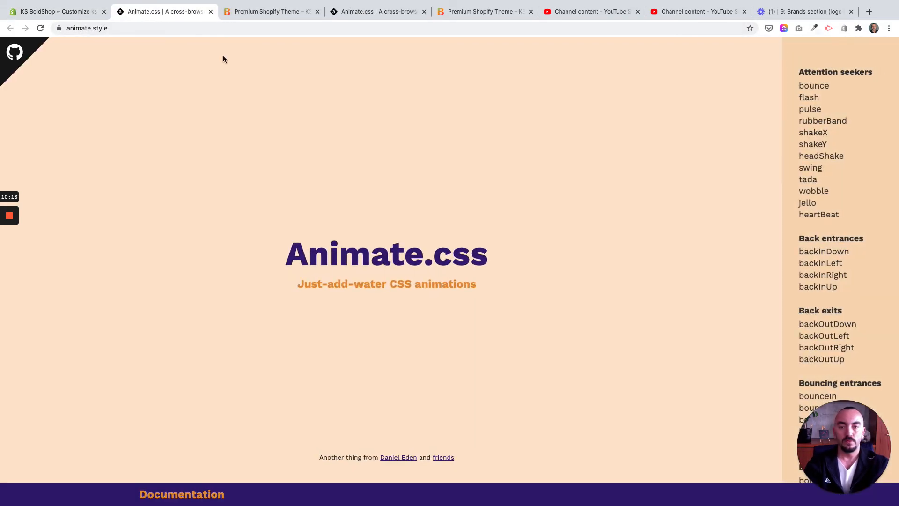
Browse the Animate.css animation list, return to the theme editor and compare the Blog posts section's post settings with the preview
{"action": "scroll", "coordinate": [838, 261], "scroll_direction": "down", "scroll_amount": 1}
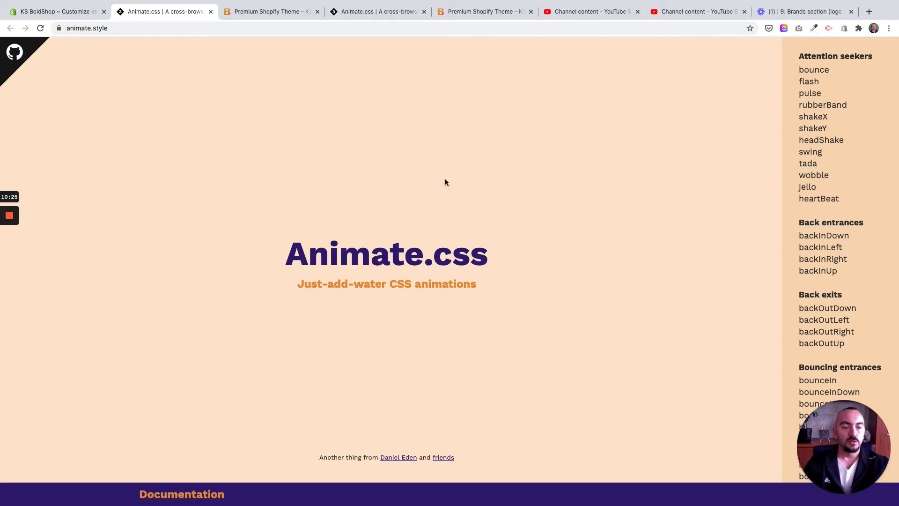
{"action": "left_click", "coordinate": [61, 12]}
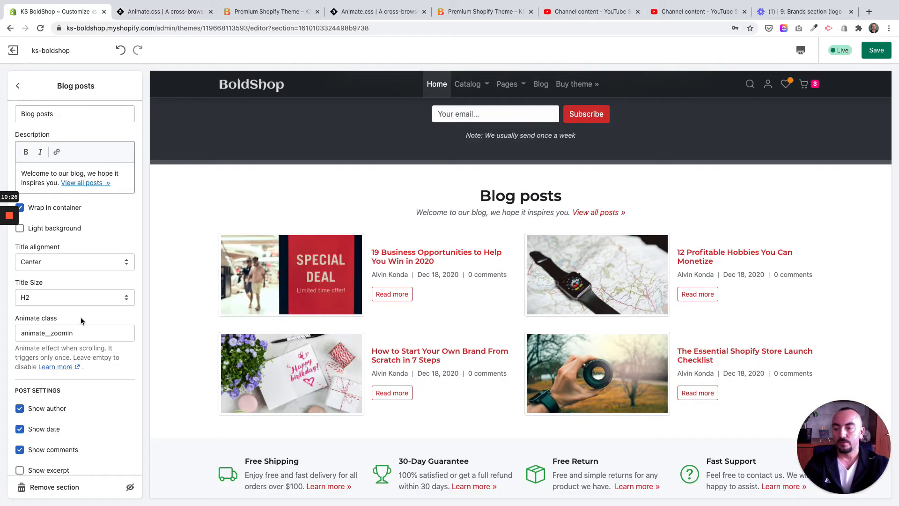
{"action": "scroll", "coordinate": [80, 317], "scroll_direction": "down", "scroll_amount": 2}
{"action": "scroll", "coordinate": [81, 317], "scroll_direction": "down", "scroll_amount": 2}
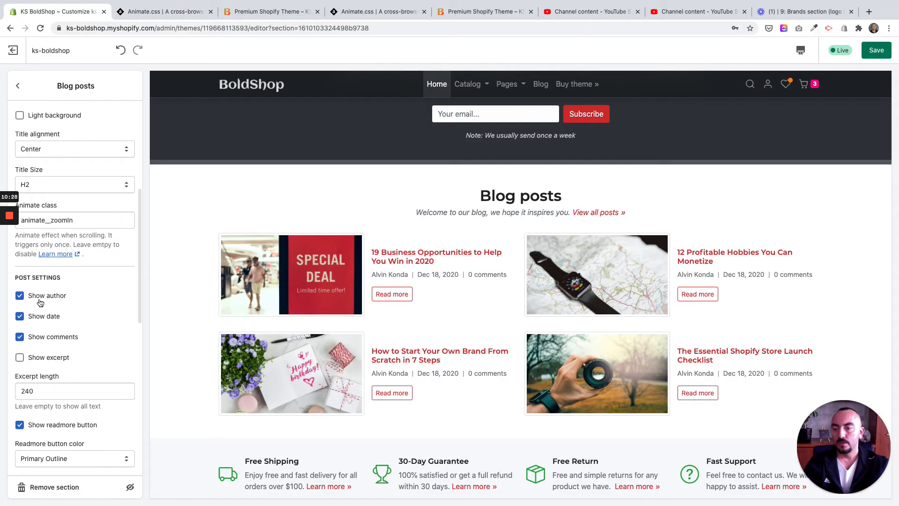
{"action": "mouse_move", "coordinate": [12, 280]}
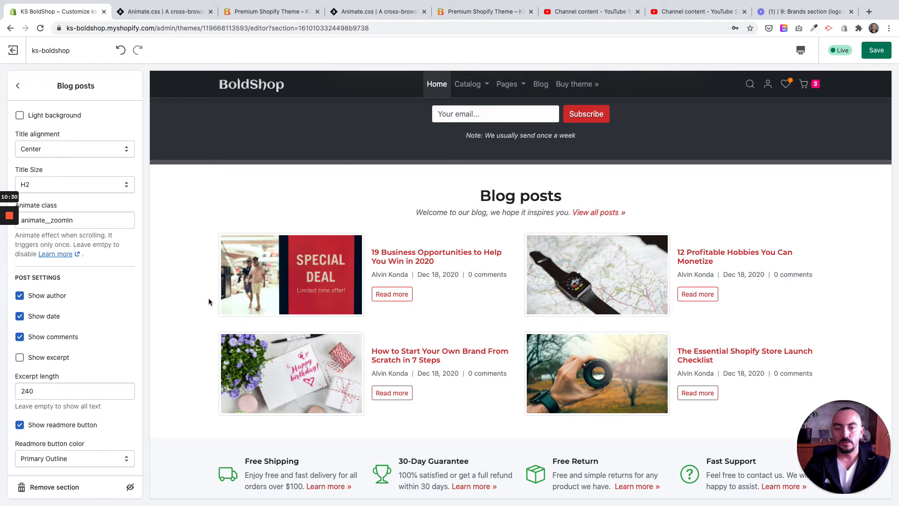
{"action": "scroll", "coordinate": [279, 309], "scroll_direction": "down", "scroll_amount": 1}
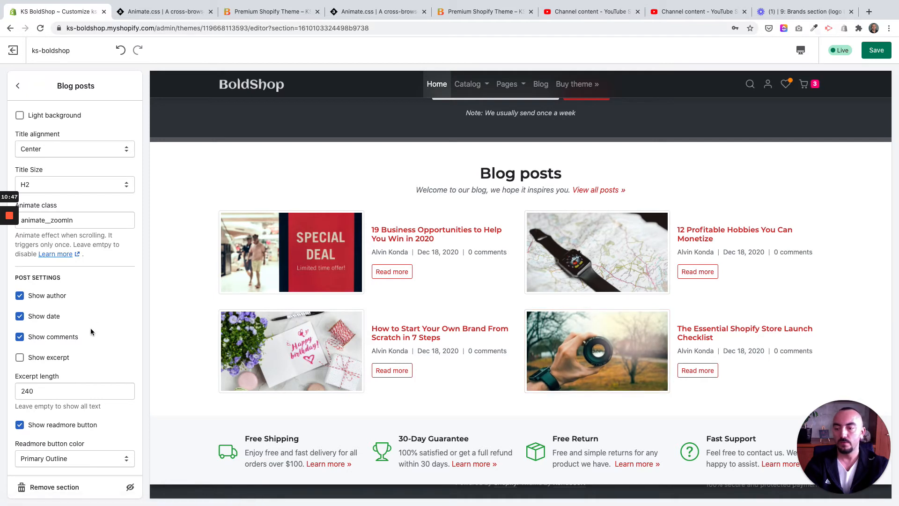
Turn on Show excerpt for the Blog posts section and select the Excerpt length value
{"action": "scroll", "coordinate": [64, 338], "scroll_direction": "down", "scroll_amount": 1}
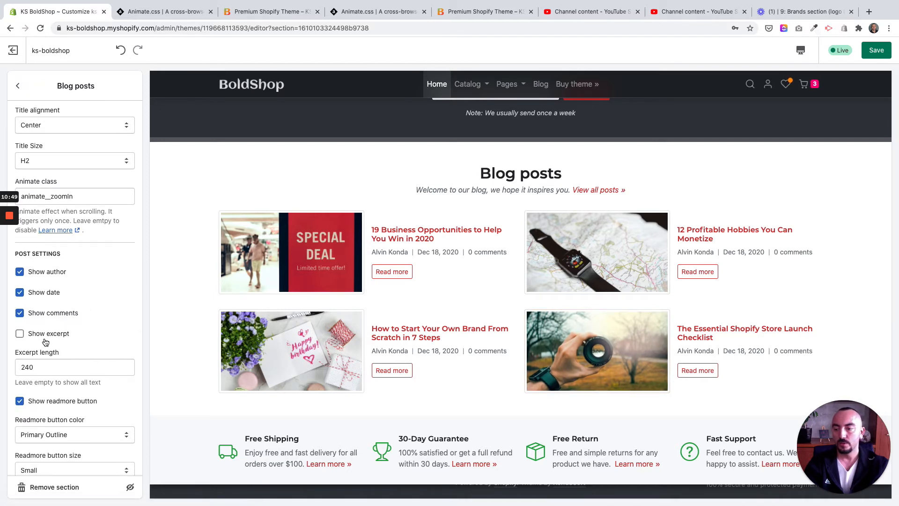
{"action": "scroll", "coordinate": [42, 337], "scroll_direction": "down", "scroll_amount": 1}
{"action": "left_click", "coordinate": [30, 312]}
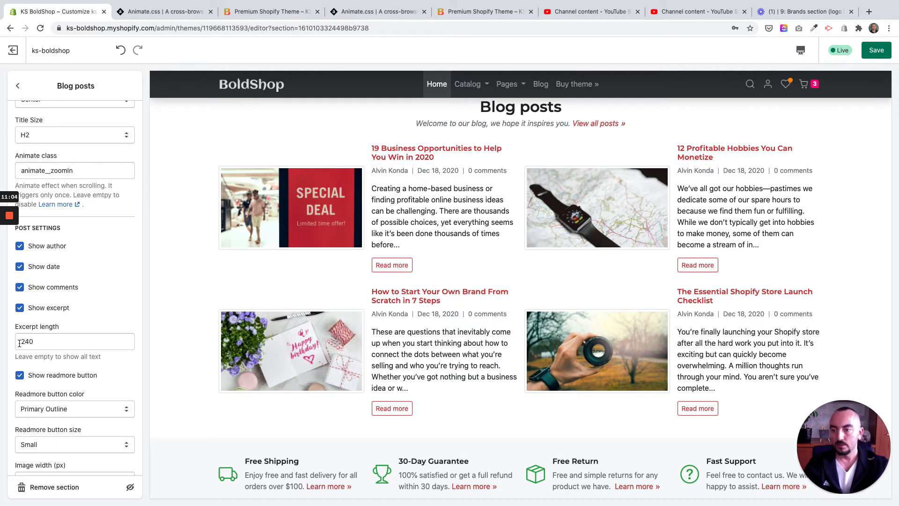
{"action": "left_click_drag", "start_coordinate": [20, 342], "coordinate": [34, 342]}
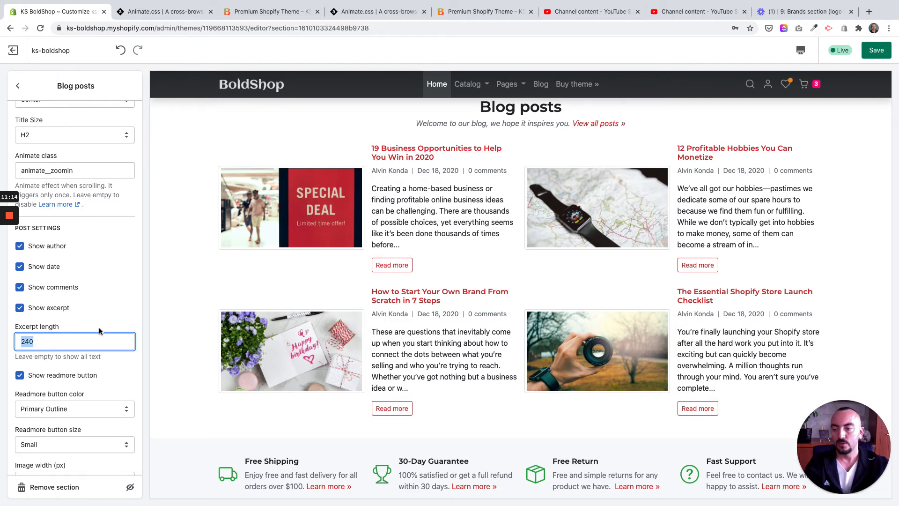
Turn off Show readmore button for the Blog posts section and turn it back on
{"action": "scroll", "coordinate": [98, 328], "scroll_direction": "down", "scroll_amount": 2}
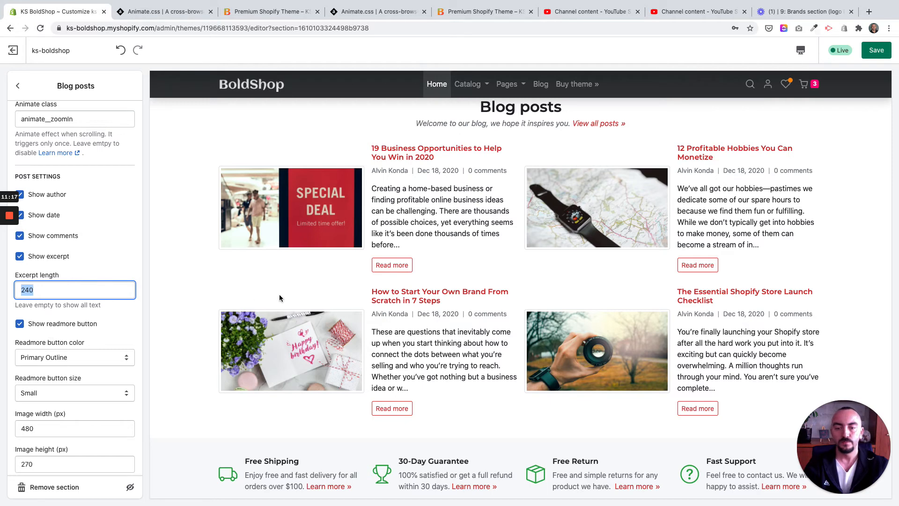
{"action": "left_click", "coordinate": [79, 325]}
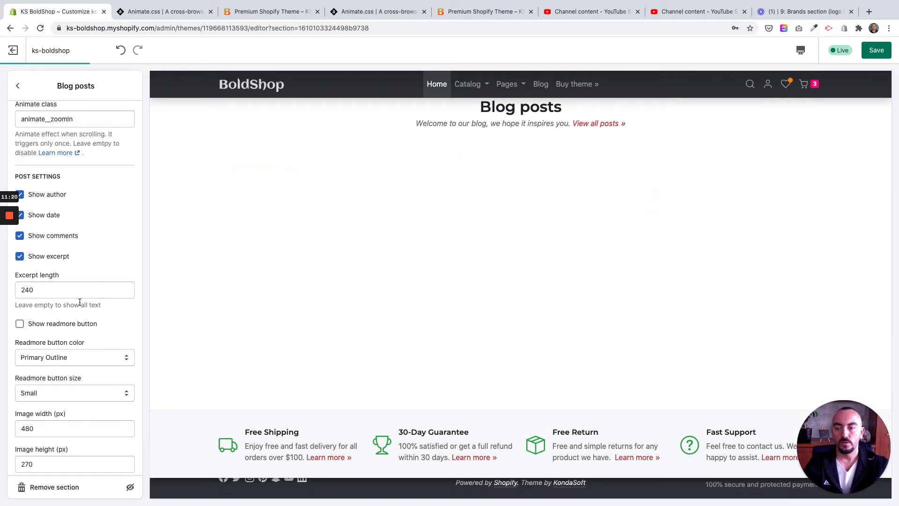
{"action": "left_click", "coordinate": [33, 327]}
Examine the Blog posts section's readmore button color and size and its image width and height settings
{"action": "scroll", "coordinate": [89, 319], "scroll_direction": "down", "scroll_amount": 3}
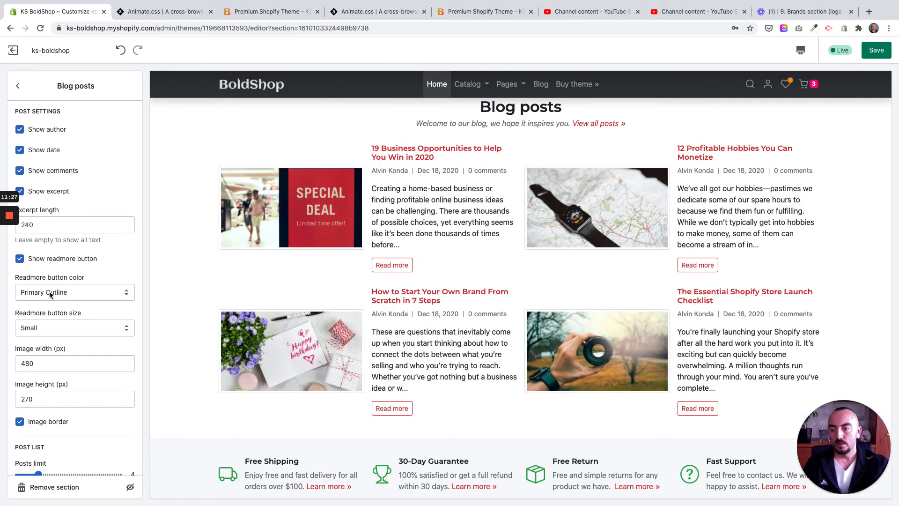
{"action": "scroll", "coordinate": [50, 329], "scroll_direction": "down", "scroll_amount": 1}
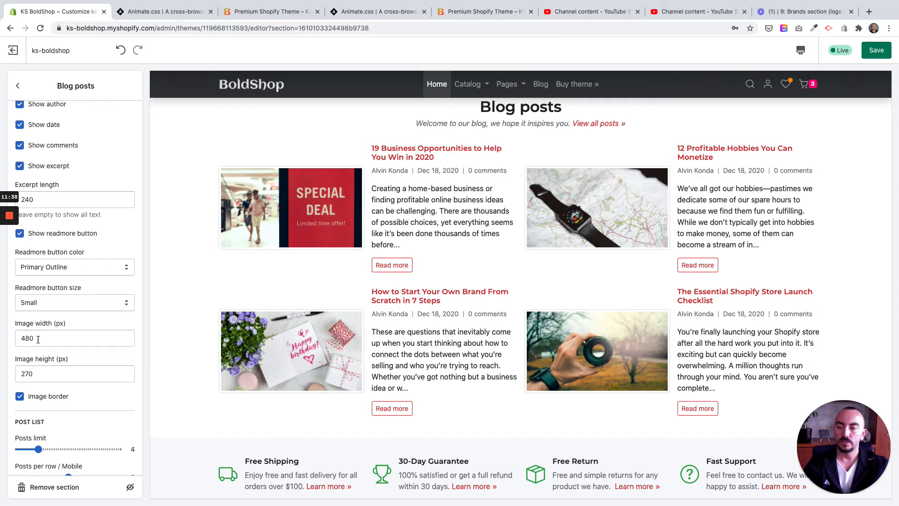
{"action": "scroll", "coordinate": [37, 339], "scroll_direction": "down", "scroll_amount": 1}
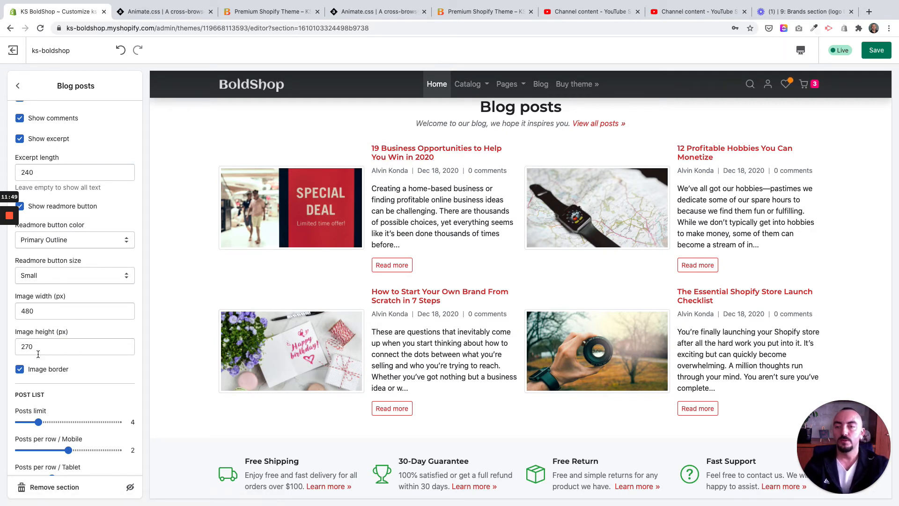
View the storefront's Blog page from the store preview tab, go back to the home page and return to the theme editor
{"action": "left_click", "coordinate": [171, 16]}
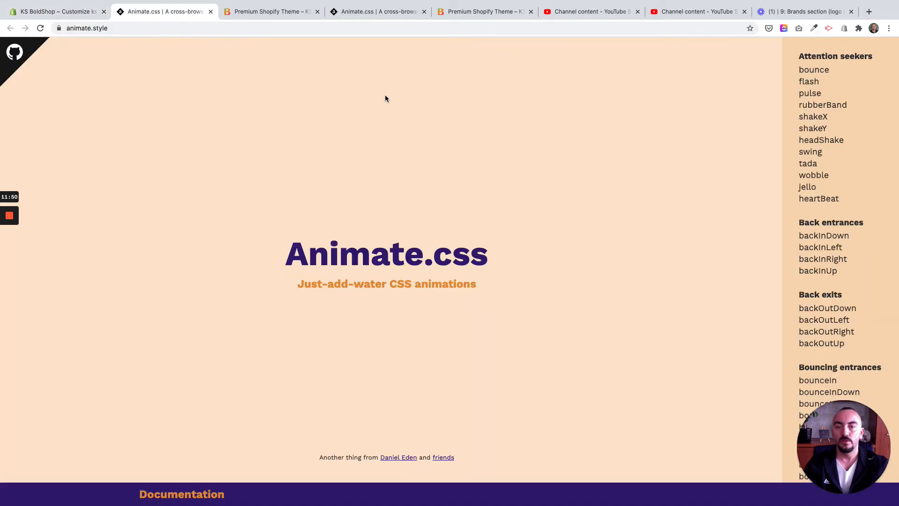
{"action": "left_click", "coordinate": [272, 13]}
{"action": "left_click", "coordinate": [471, 58]}
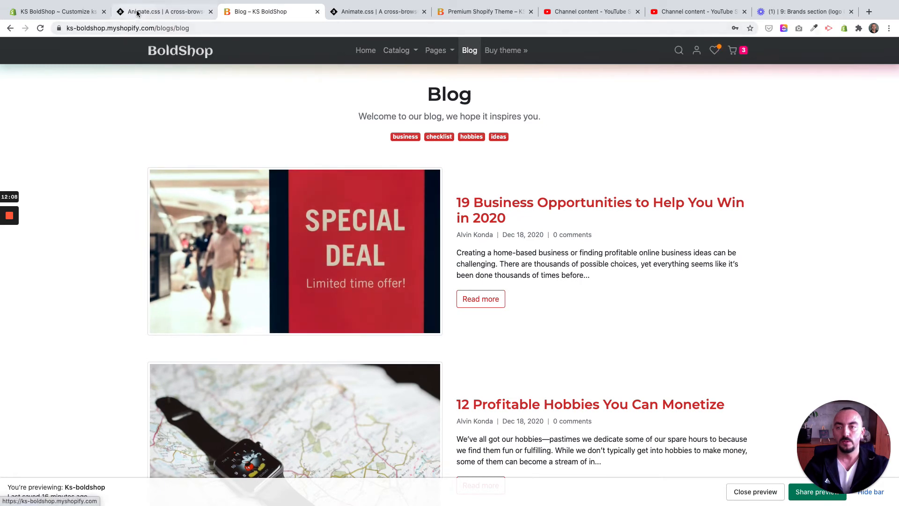
{"action": "left_click", "coordinate": [159, 11]}
{"action": "left_click", "coordinate": [259, 10]}
{"action": "scroll", "coordinate": [220, 93], "scroll_direction": "left", "scroll_amount": 5}
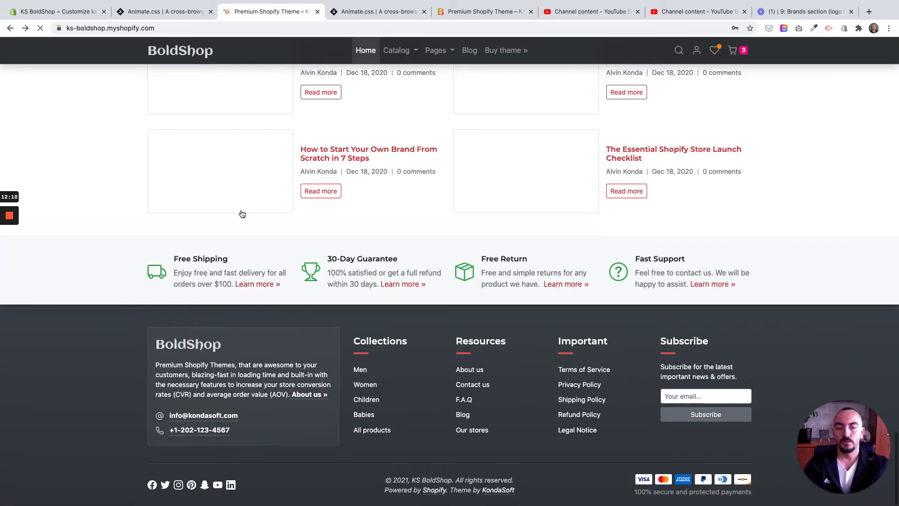
{"action": "left_click", "coordinate": [70, 11]}
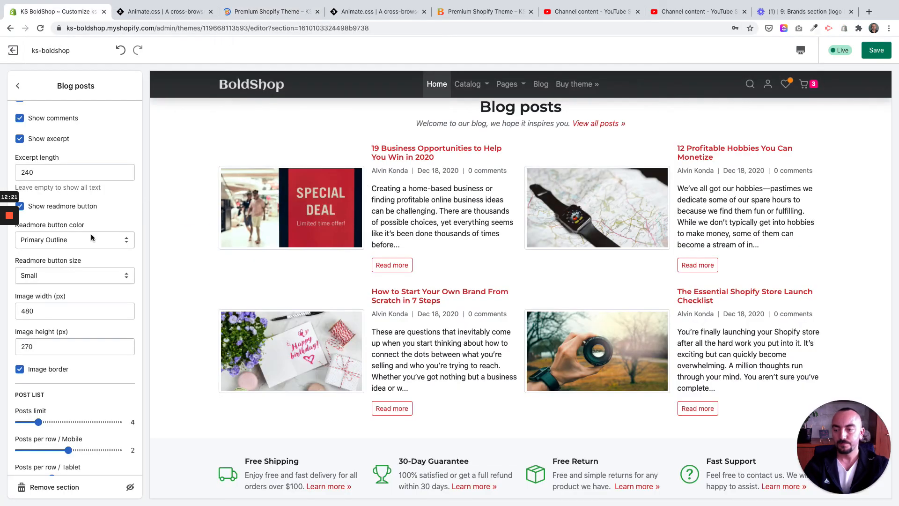
Examine the Blog posts section's image border, posts limit and posts per row settings for mobile, tablet and desktop
{"action": "scroll", "coordinate": [59, 308], "scroll_direction": "down", "scroll_amount": 3}
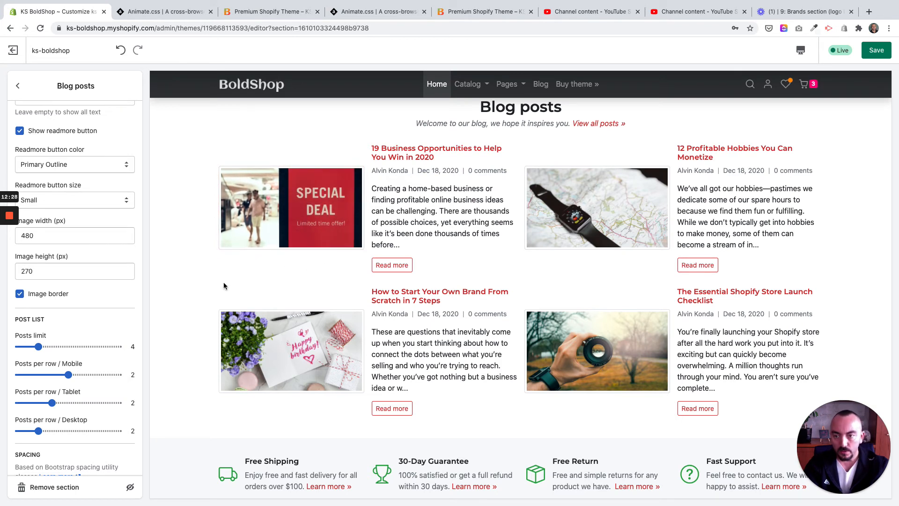
{"action": "scroll", "coordinate": [74, 333], "scroll_direction": "down", "scroll_amount": 2}
{"action": "scroll", "coordinate": [73, 334], "scroll_direction": "down", "scroll_amount": 1}
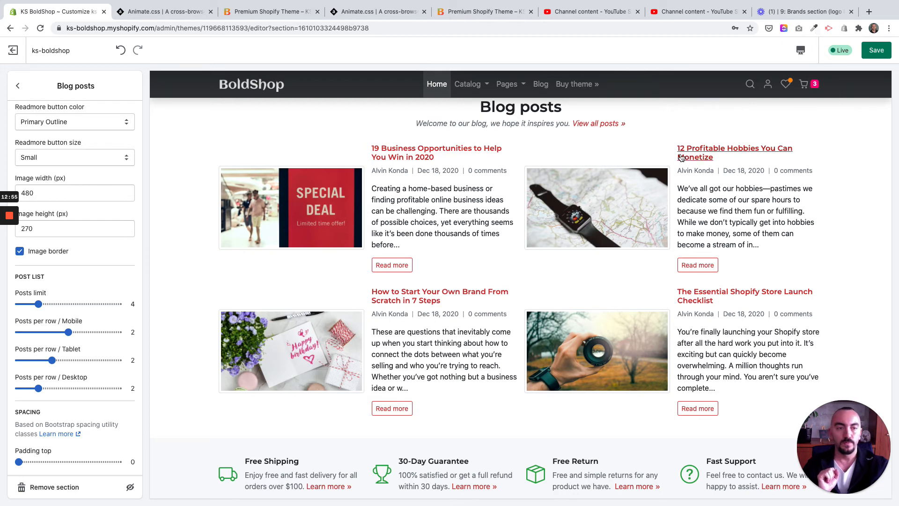
Switch the preview to Mobile and examine how the Blog posts section lays out its posts
{"action": "left_click", "coordinate": [800, 51]}
{"action": "left_click", "coordinate": [811, 77]}
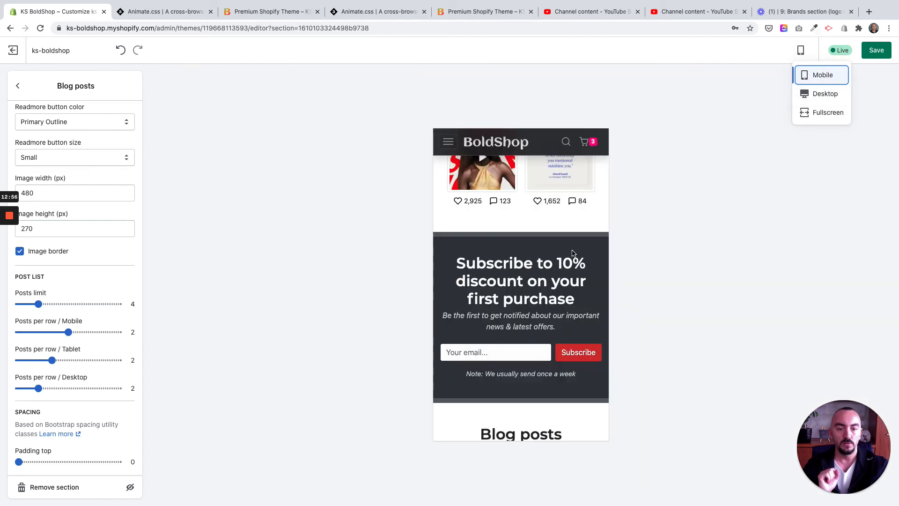
{"action": "scroll", "coordinate": [541, 280], "scroll_direction": "up", "scroll_amount": 3}
{"action": "scroll", "coordinate": [540, 280], "scroll_direction": "down", "scroll_amount": 10}
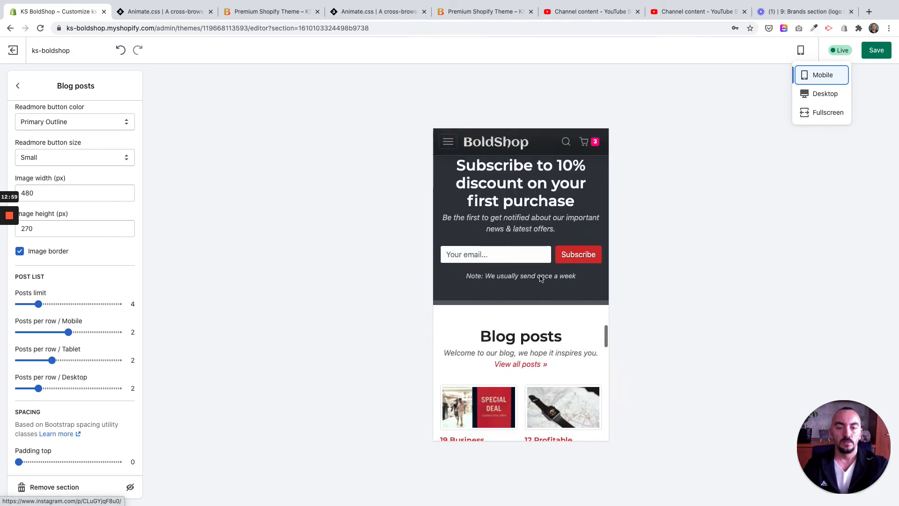
{"action": "scroll", "coordinate": [541, 279], "scroll_direction": "down", "scroll_amount": 5}
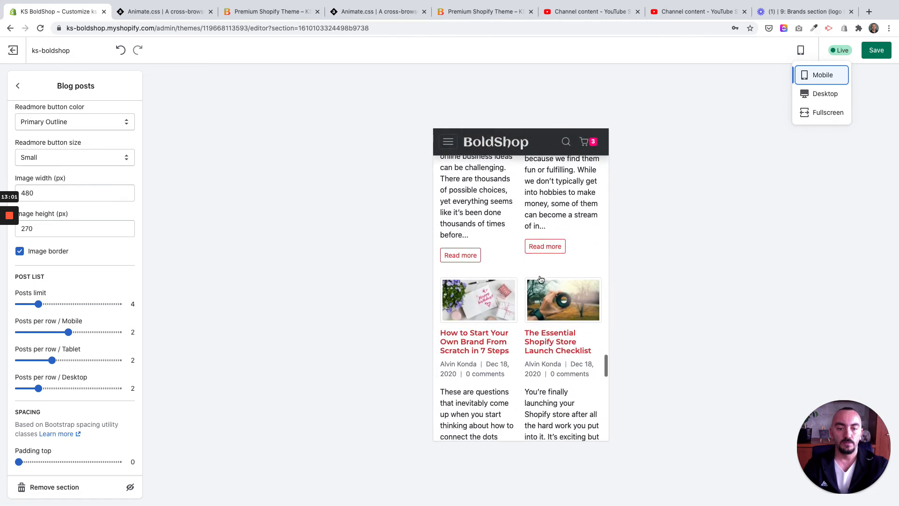
{"action": "scroll", "coordinate": [541, 280], "scroll_direction": "up", "scroll_amount": 7}
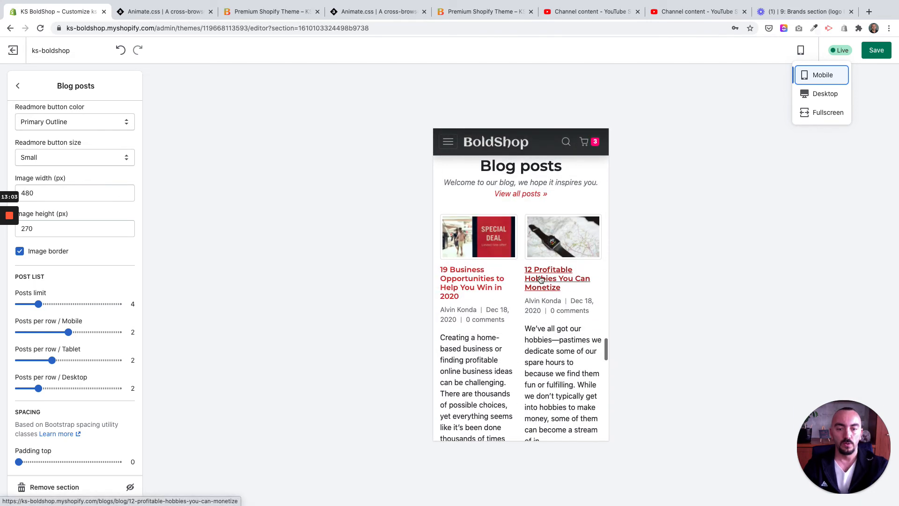
{"action": "scroll", "coordinate": [541, 280], "scroll_direction": "up", "scroll_amount": 3}
{"action": "scroll", "coordinate": [540, 275], "scroll_direction": "down", "scroll_amount": 5}
{"action": "scroll", "coordinate": [539, 276], "scroll_direction": "up", "scroll_amount": 2}
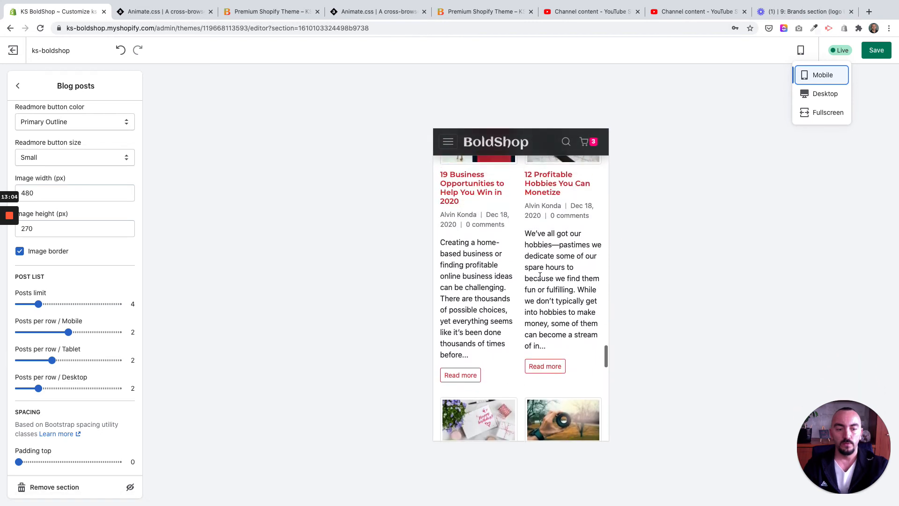
{"action": "scroll", "coordinate": [540, 279], "scroll_direction": "up", "scroll_amount": 3}
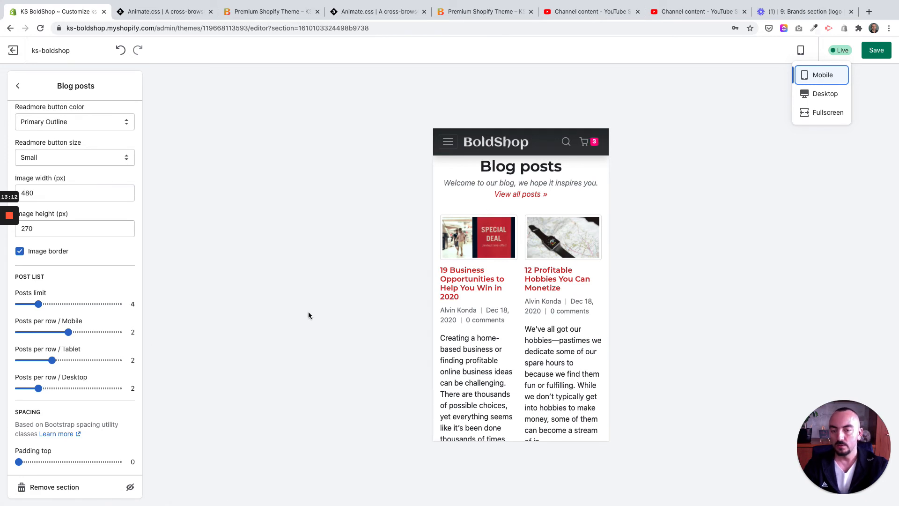
Turn off Show excerpt for the Blog posts section
{"action": "scroll", "coordinate": [30, 268], "scroll_direction": "up", "scroll_amount": 3}
{"action": "scroll", "coordinate": [30, 267], "scroll_direction": "up", "scroll_amount": 2}
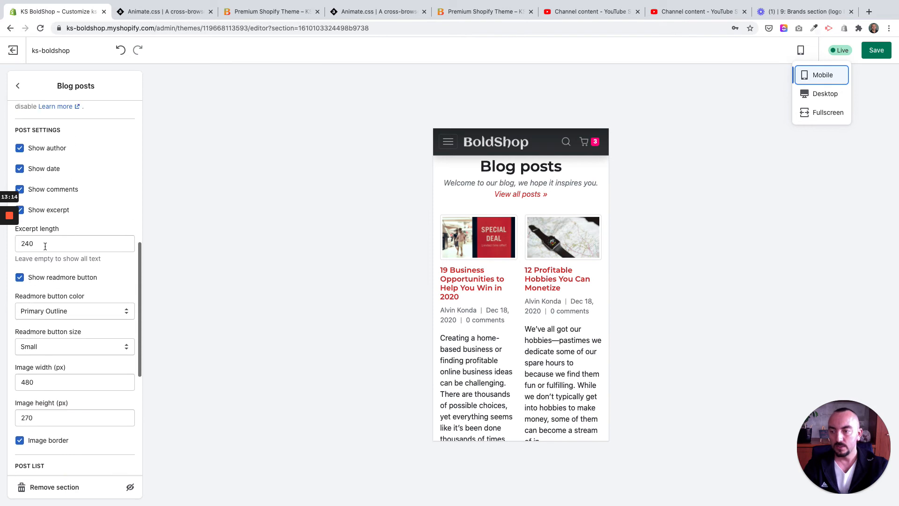
{"action": "left_click", "coordinate": [47, 211]}
{"action": "scroll", "coordinate": [66, 260], "scroll_direction": "down", "scroll_amount": 1}
{"action": "scroll", "coordinate": [66, 260], "scroll_direction": "down", "scroll_amount": 2}
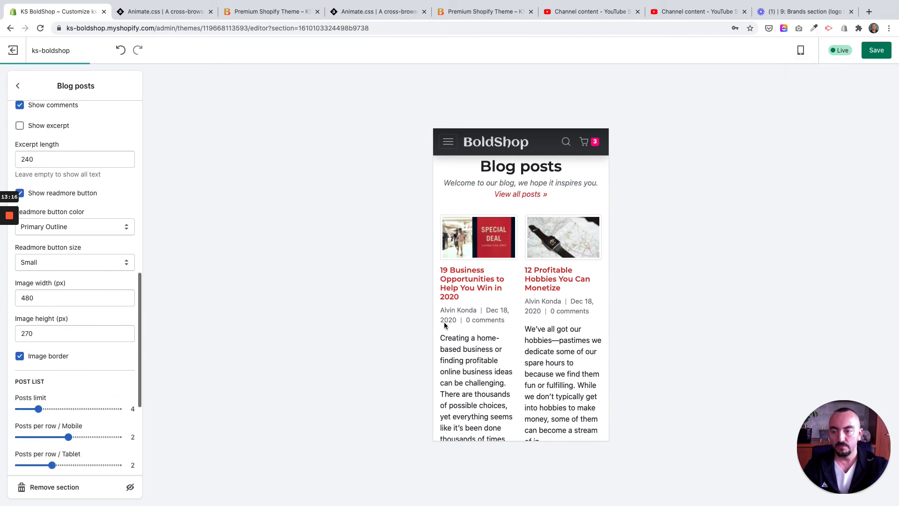
Compare the Blog posts section's post list and spacing settings with the mobile preview
{"action": "scroll", "coordinate": [103, 349], "scroll_direction": "down", "scroll_amount": 2}
{"action": "scroll", "coordinate": [103, 349], "scroll_direction": "down", "scroll_amount": 3}
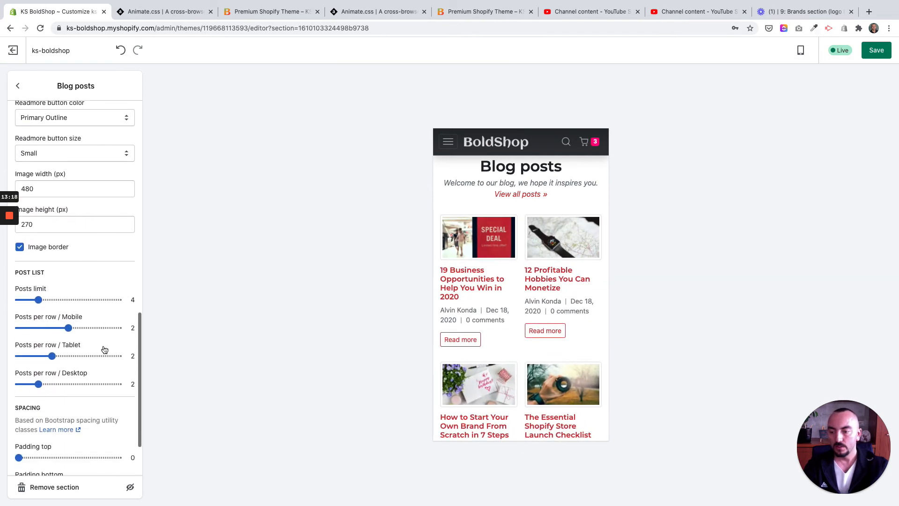
{"action": "scroll", "coordinate": [103, 349], "scroll_direction": "down", "scroll_amount": 1}
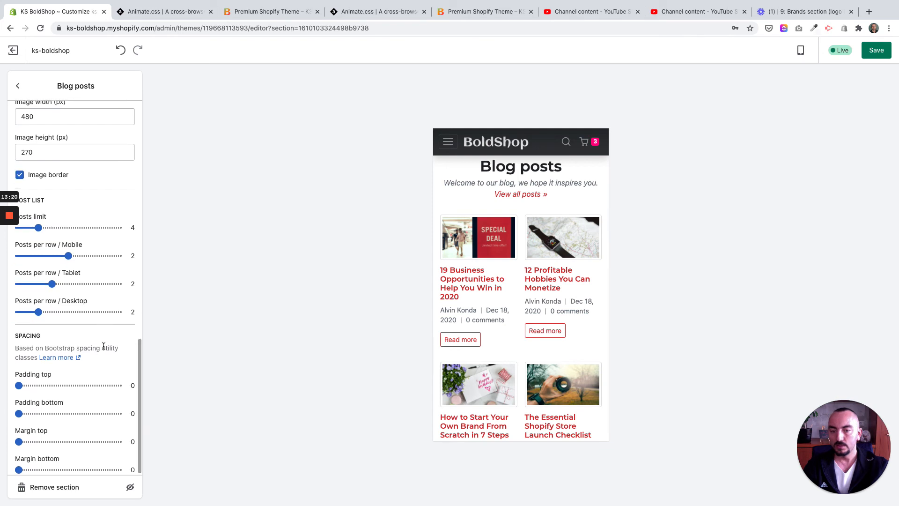
{"action": "scroll", "coordinate": [57, 297], "scroll_direction": "down", "scroll_amount": 1}
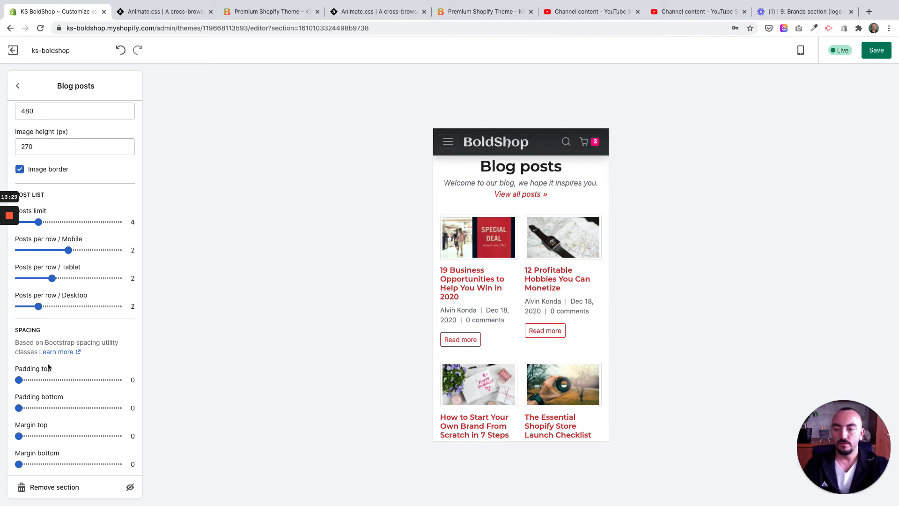
View the page in the Fullscreen preview and switch the preview back to Desktop
{"action": "left_click", "coordinate": [801, 50]}
{"action": "left_click", "coordinate": [815, 114]}
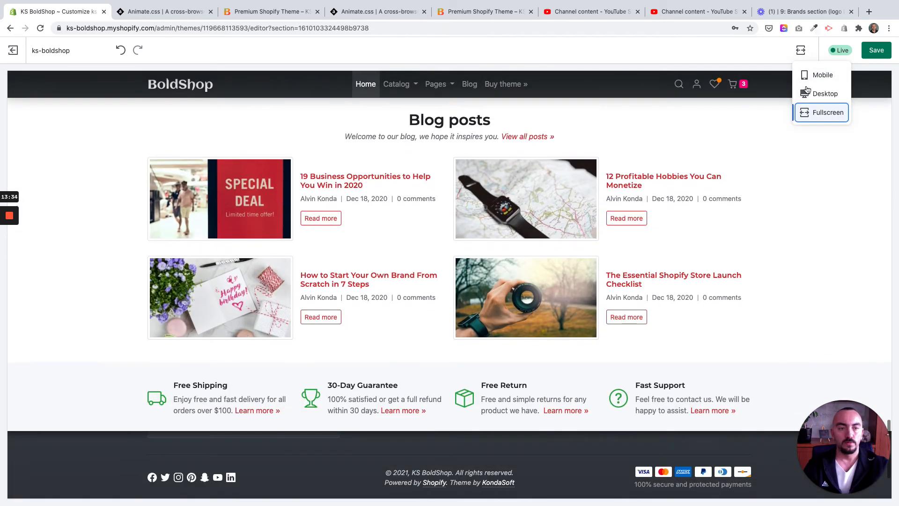
{"action": "left_click", "coordinate": [807, 92]}
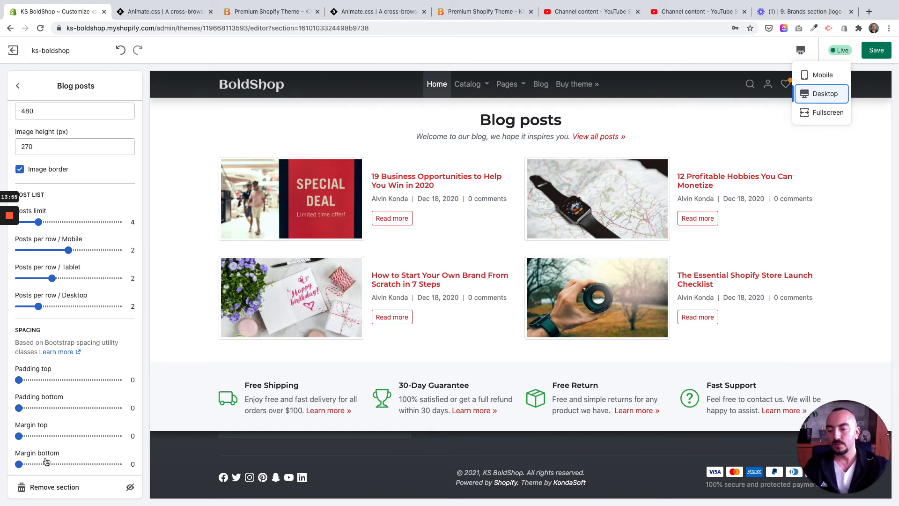
Leave the Blog posts settings and look through the home page's section list
{"action": "left_click", "coordinate": [18, 85]}
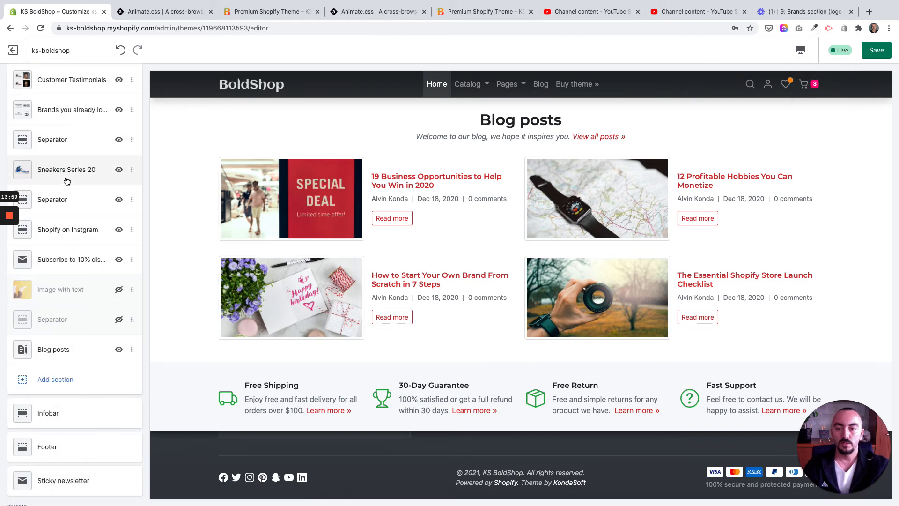
{"action": "scroll", "coordinate": [461, 151], "scroll_direction": "up", "scroll_amount": 1}
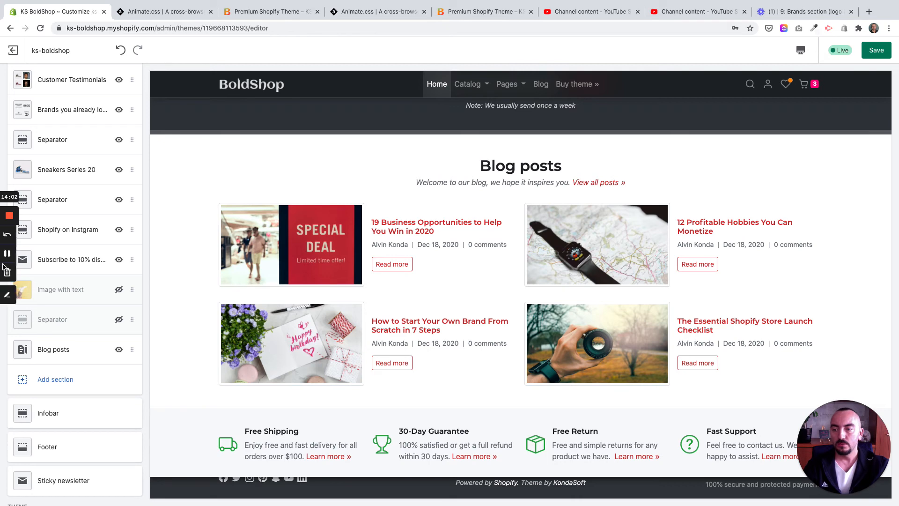
{"action": "scroll", "coordinate": [75, 264], "scroll_direction": "up", "scroll_amount": 5}
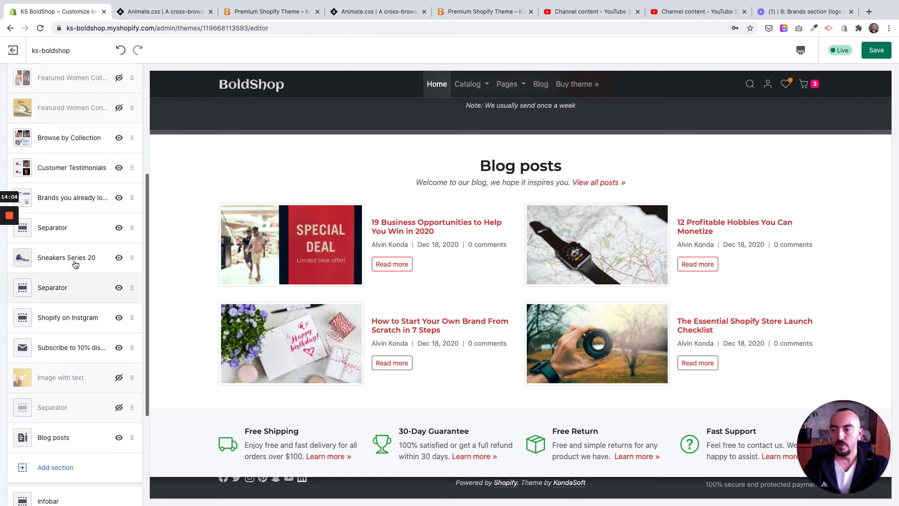
Open the settings of the Separator section placed between the Brands and Sneakers Series 20 sections
{"action": "scroll", "coordinate": [75, 264], "scroll_direction": "down", "scroll_amount": 7}
{"action": "scroll", "coordinate": [75, 265], "scroll_direction": "up", "scroll_amount": 5}
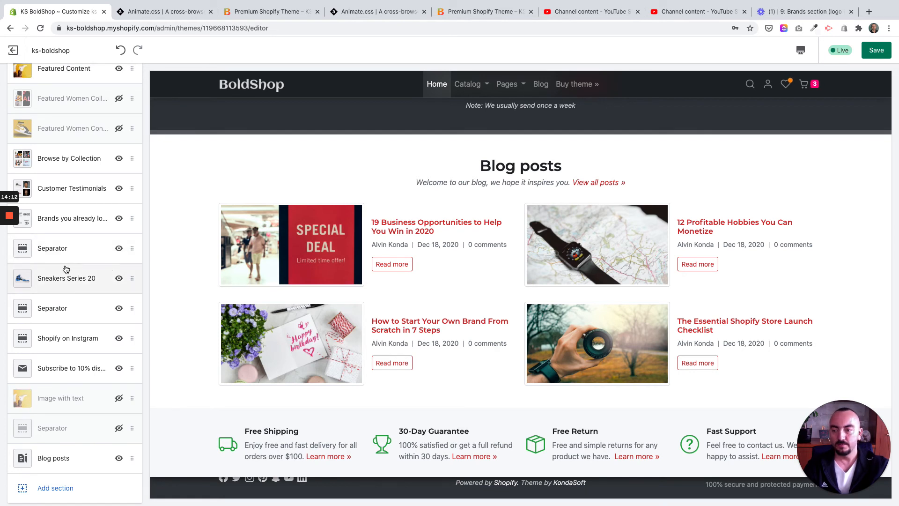
{"action": "scroll", "coordinate": [214, 259], "scroll_direction": "up", "scroll_amount": 2}
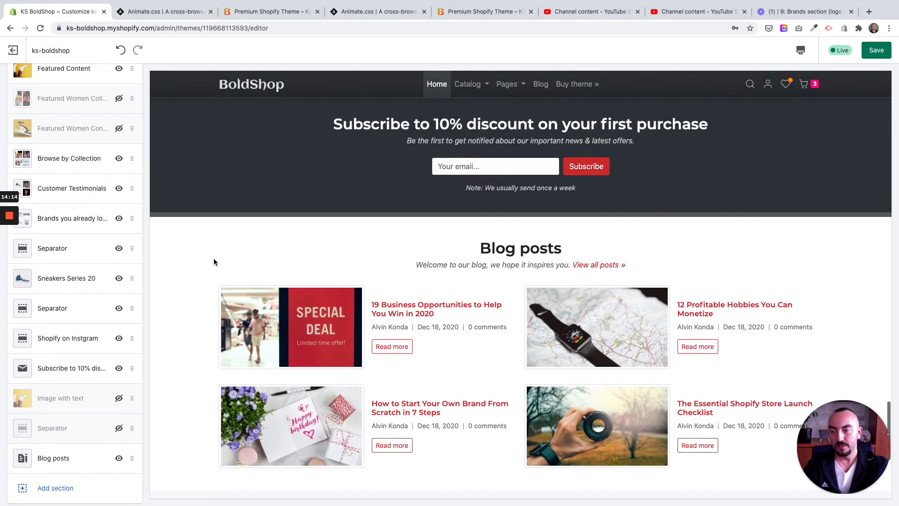
{"action": "left_click", "coordinate": [68, 257]}
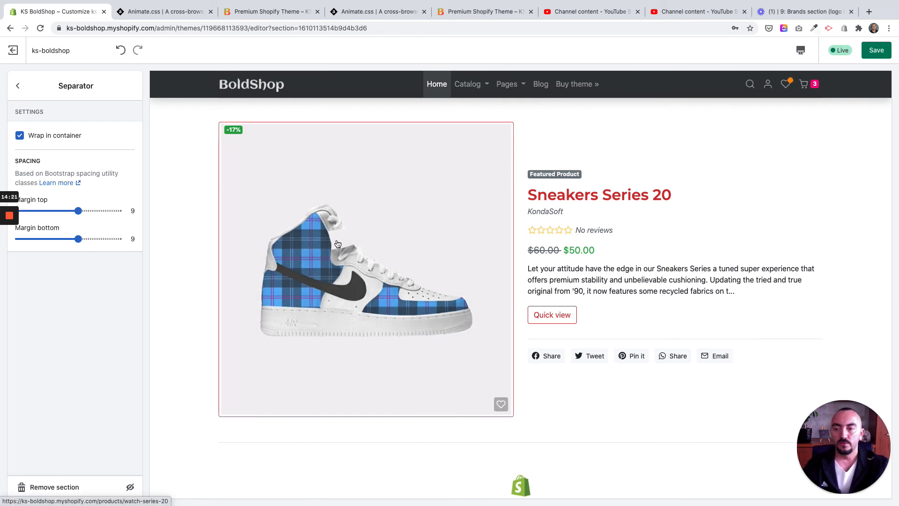
Examine the separator lines between the home page sections in the preview alongside the Separator's container and margin settings
{"action": "scroll", "coordinate": [185, 250], "scroll_direction": "down", "scroll_amount": 2}
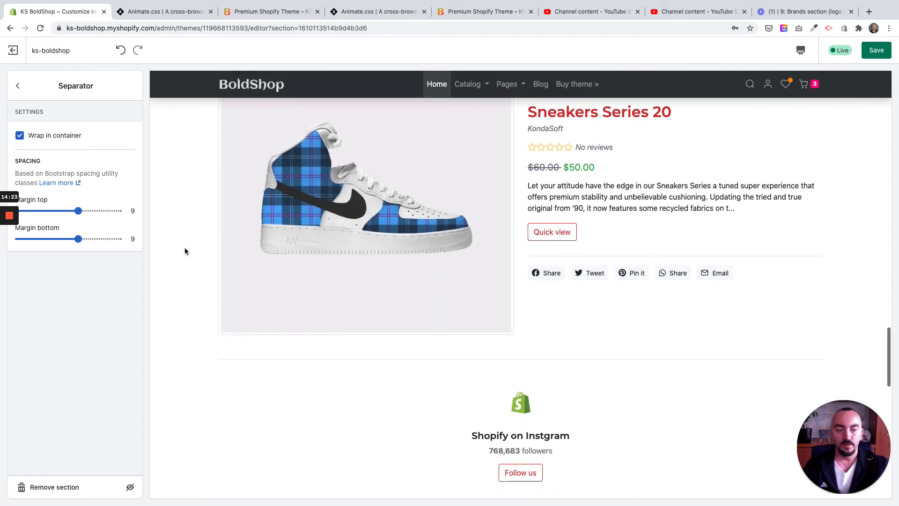
{"action": "scroll", "coordinate": [184, 251], "scroll_direction": "down", "scroll_amount": 3}
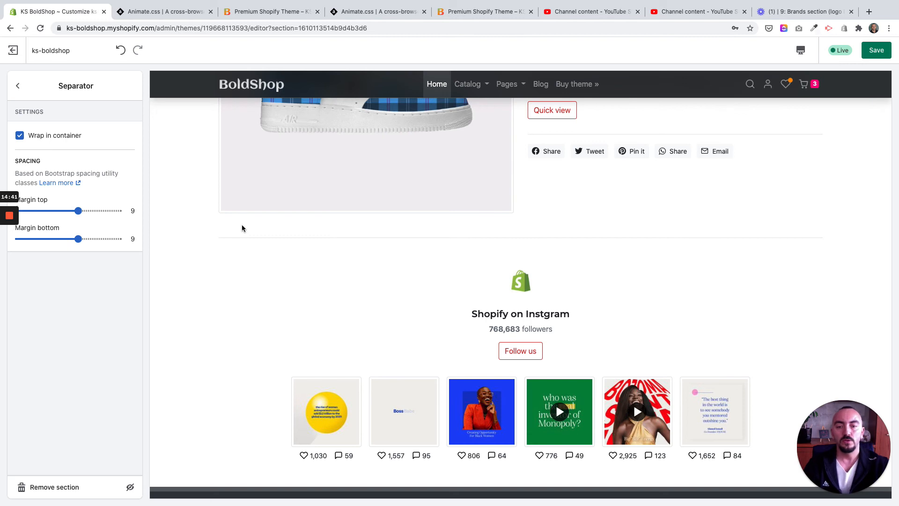
{"action": "scroll", "coordinate": [363, 255], "scroll_direction": "up", "scroll_amount": 1}
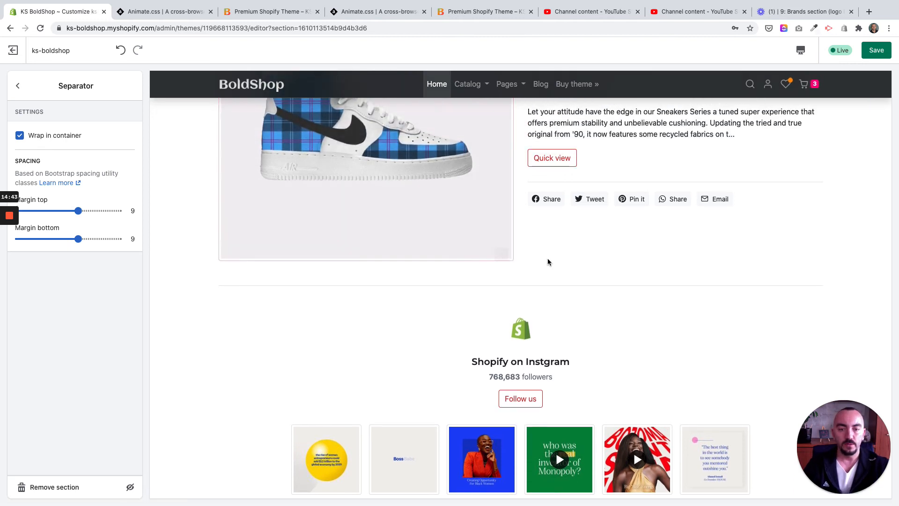
{"action": "scroll", "coordinate": [549, 262], "scroll_direction": "up", "scroll_amount": 2}
{"action": "scroll", "coordinate": [543, 260], "scroll_direction": "down", "scroll_amount": 3}
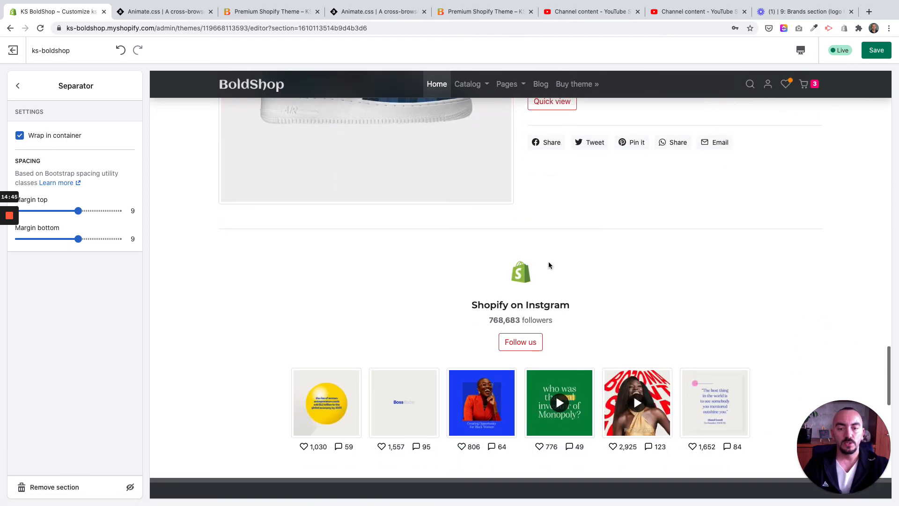
{"action": "scroll", "coordinate": [538, 295], "scroll_direction": "down", "scroll_amount": 1}
{"action": "scroll", "coordinate": [508, 291], "scroll_direction": "up", "scroll_amount": 1}
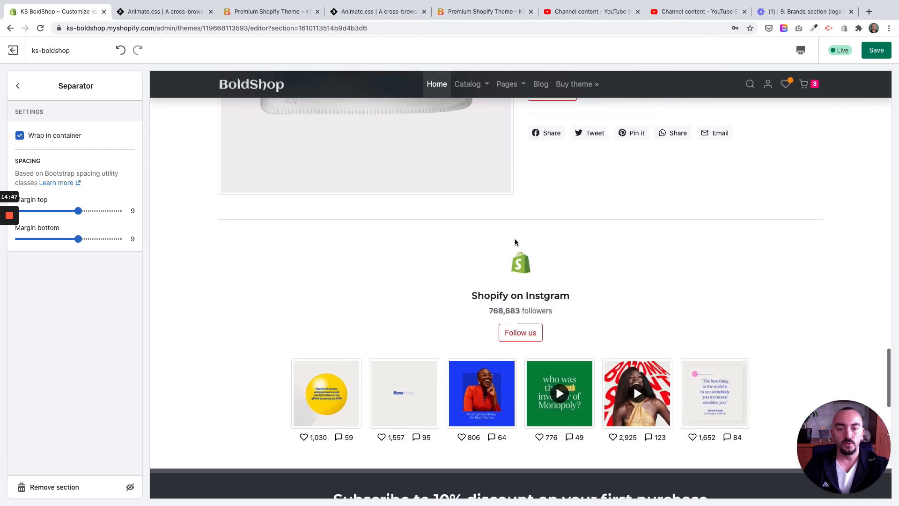
{"action": "scroll", "coordinate": [517, 233], "scroll_direction": "up", "scroll_amount": 1}
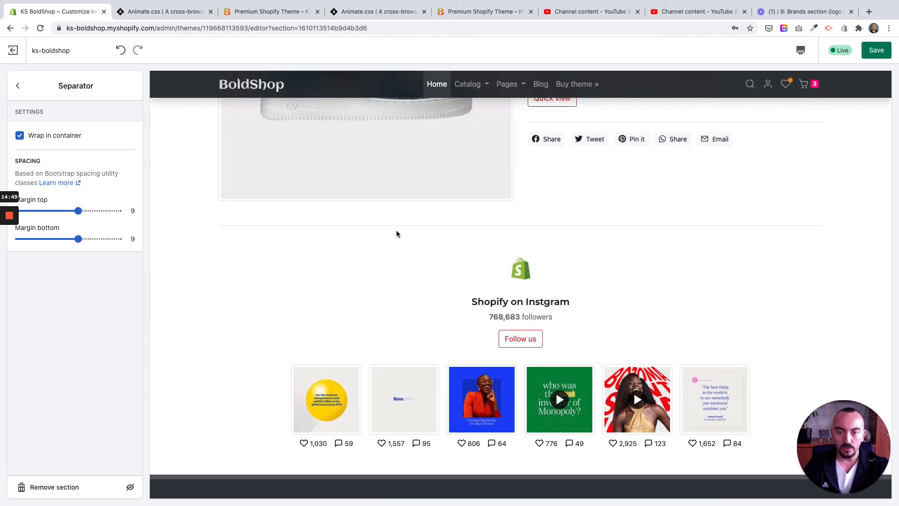
{"action": "scroll", "coordinate": [396, 233], "scroll_direction": "down", "scroll_amount": 10}
{"action": "scroll", "coordinate": [396, 233], "scroll_direction": "up", "scroll_amount": 9}
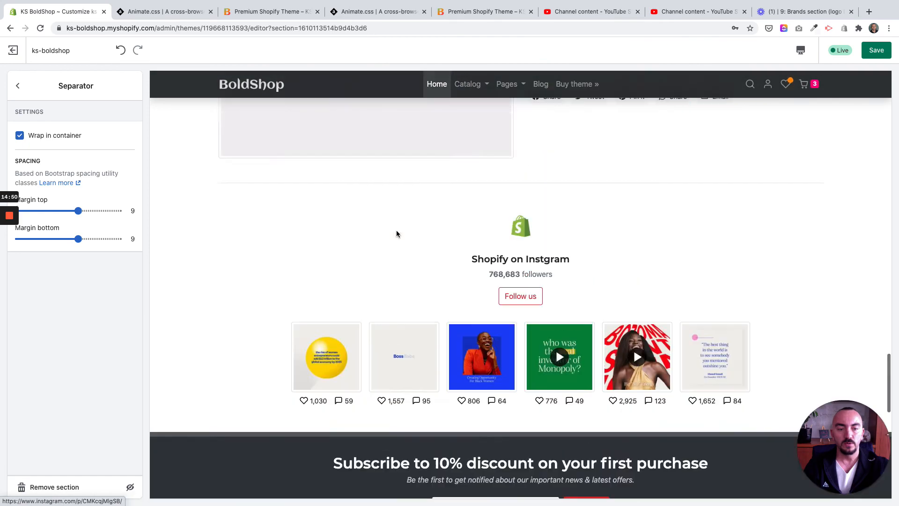
{"action": "scroll", "coordinate": [396, 233], "scroll_direction": "up", "scroll_amount": 10}
{"action": "scroll", "coordinate": [397, 234], "scroll_direction": "down", "scroll_amount": 6}
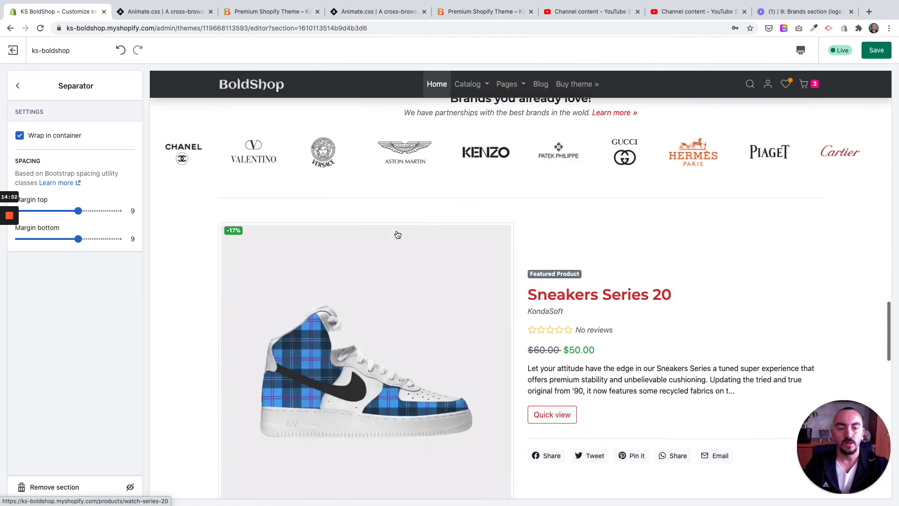
{"action": "scroll", "coordinate": [398, 234], "scroll_direction": "down", "scroll_amount": 7}
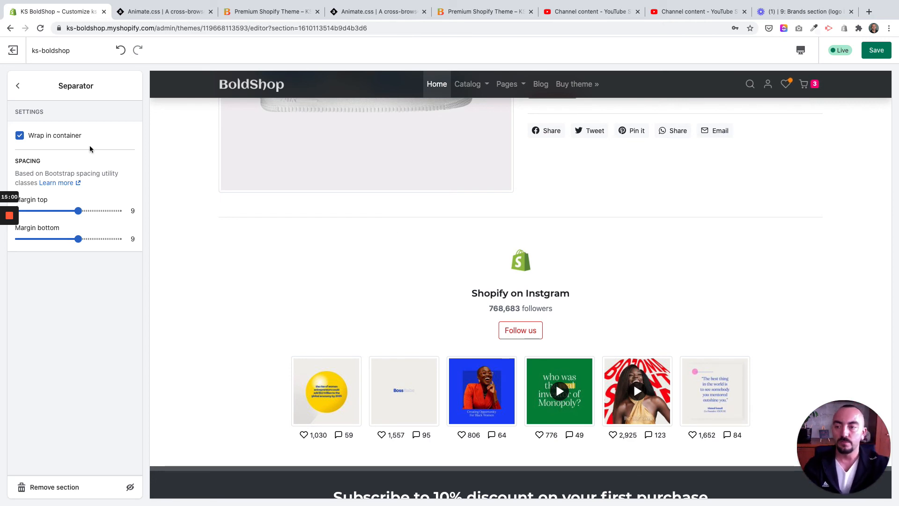
Leave the Separator settings, review the section types available to add to the home page, and close the list without adding one
{"action": "left_click", "coordinate": [18, 88]}
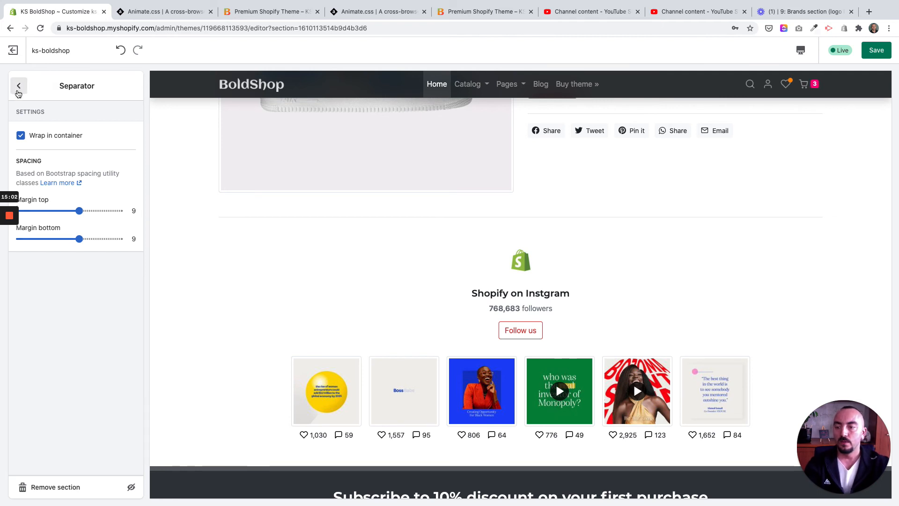
{"action": "scroll", "coordinate": [81, 431], "scroll_direction": "down", "scroll_amount": 3}
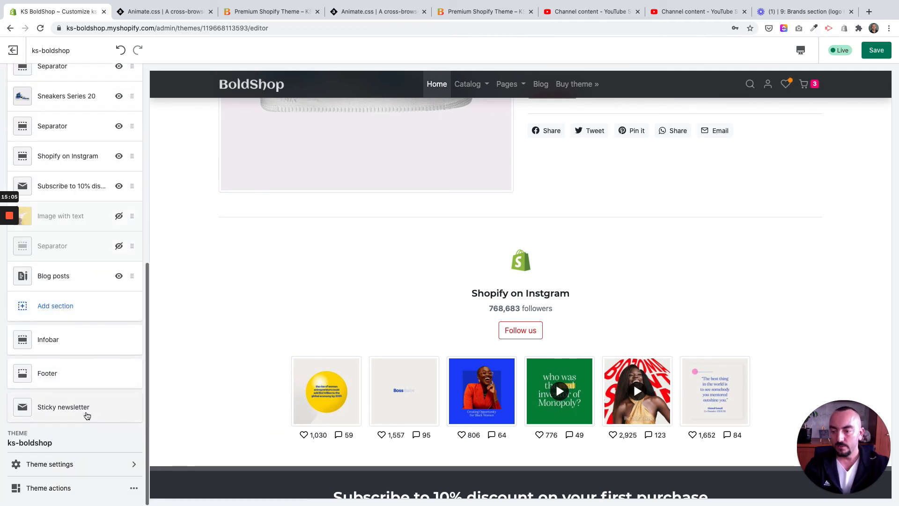
{"action": "left_click", "coordinate": [70, 310]}
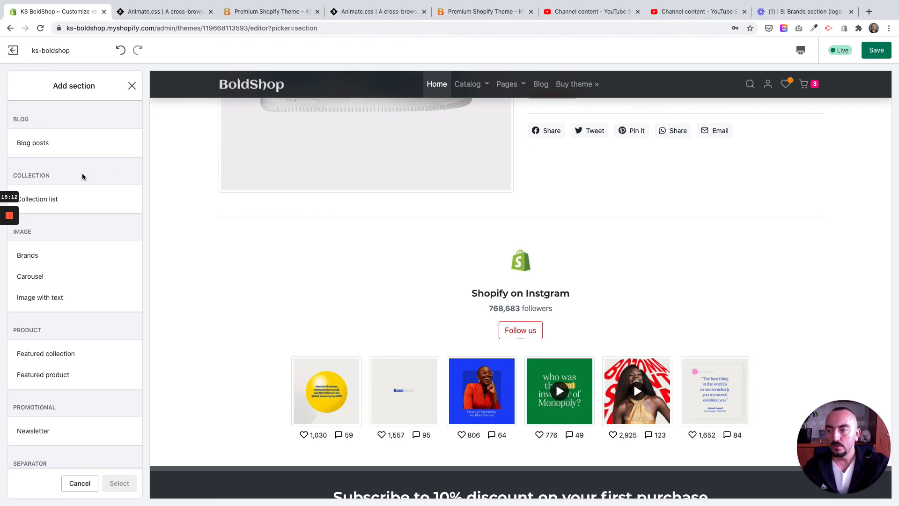
{"action": "scroll", "coordinate": [82, 188], "scroll_direction": "down", "scroll_amount": 3}
{"action": "scroll", "coordinate": [83, 189], "scroll_direction": "down", "scroll_amount": 2}
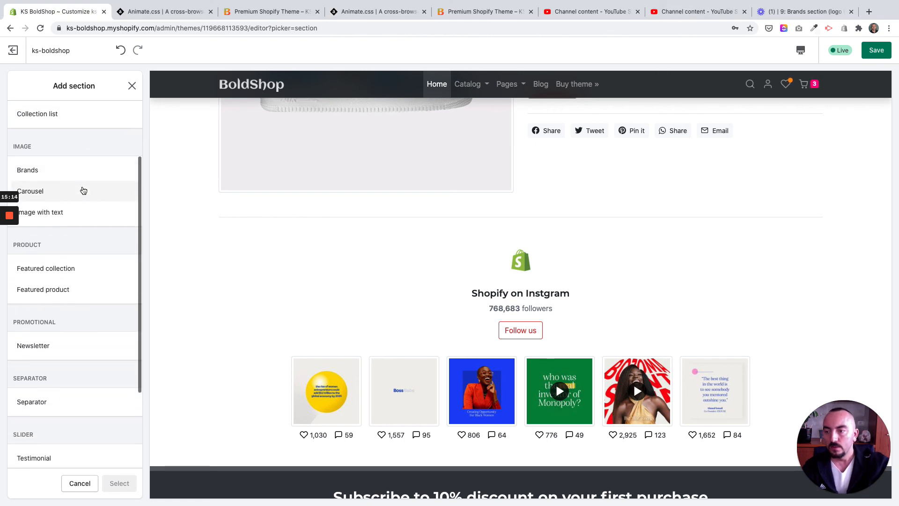
{"action": "scroll", "coordinate": [84, 189], "scroll_direction": "down", "scroll_amount": 1}
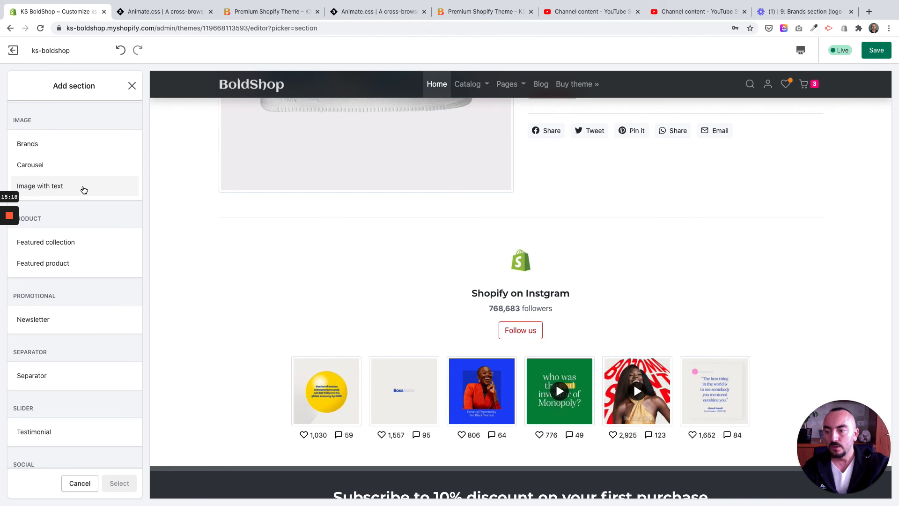
{"action": "scroll", "coordinate": [83, 189], "scroll_direction": "down", "scroll_amount": 4}
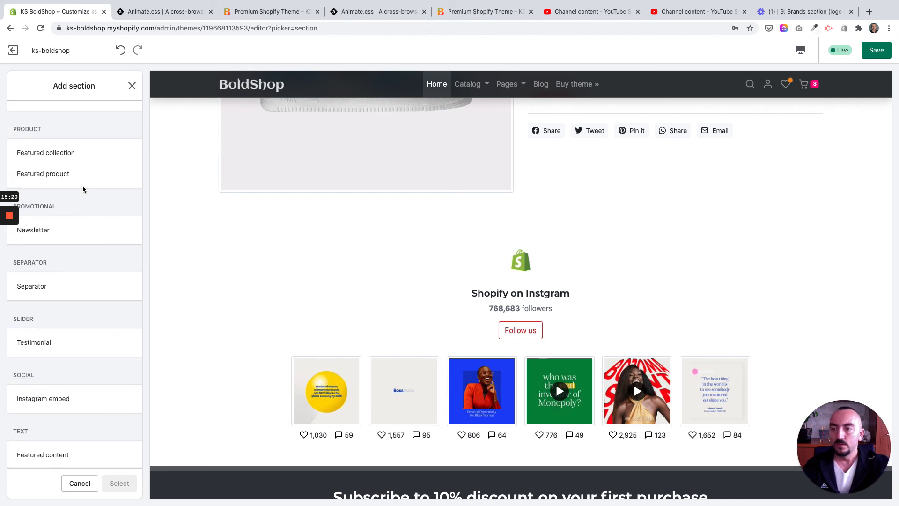
{"action": "left_click", "coordinate": [133, 87]}
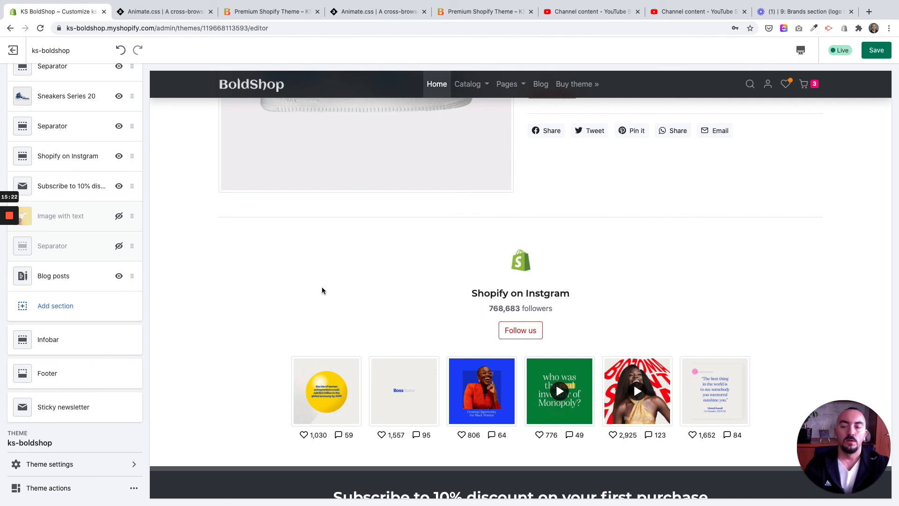
Look back through the home page preview from the featured product up to the carousel and Featured Collection
{"action": "scroll", "coordinate": [322, 290], "scroll_direction": "up", "scroll_amount": 5}
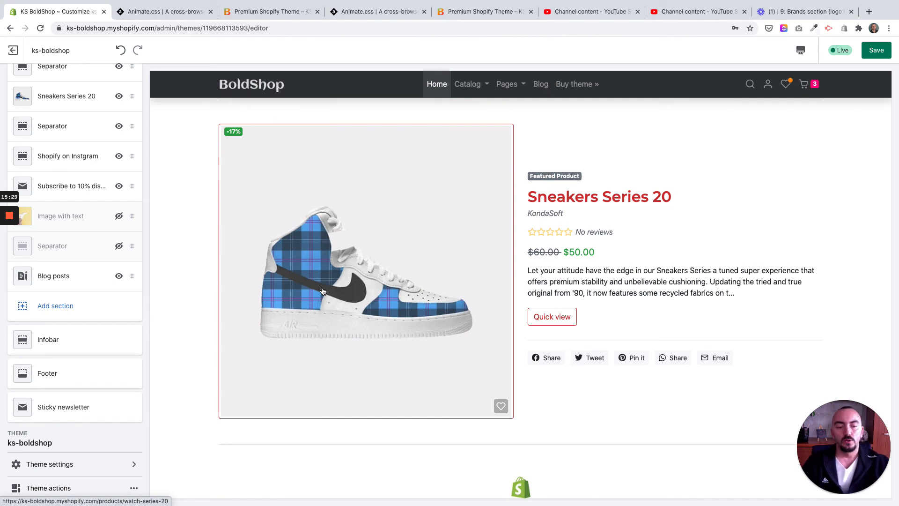
{"action": "scroll", "coordinate": [323, 292], "scroll_direction": "down", "scroll_amount": 1}
{"action": "scroll", "coordinate": [323, 292], "scroll_direction": "up", "scroll_amount": 2}
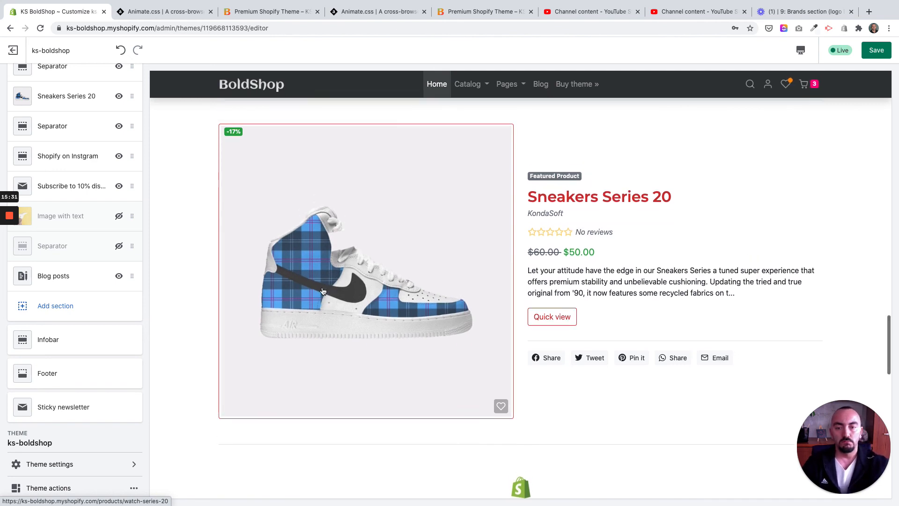
{"action": "scroll", "coordinate": [322, 291], "scroll_direction": "up", "scroll_amount": 9}
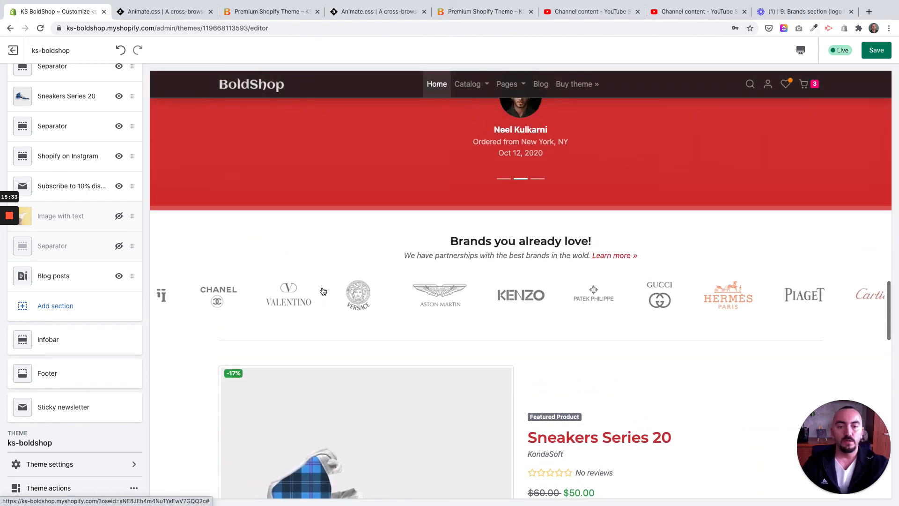
{"action": "scroll", "coordinate": [322, 290], "scroll_direction": "up", "scroll_amount": 2}
{"action": "scroll", "coordinate": [320, 291], "scroll_direction": "up", "scroll_amount": 8}
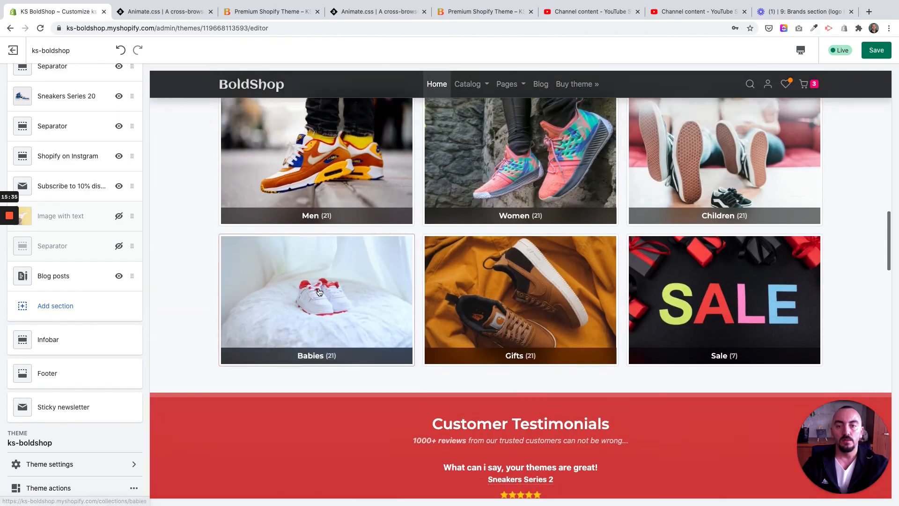
{"action": "scroll", "coordinate": [319, 292], "scroll_direction": "up", "scroll_amount": 12}
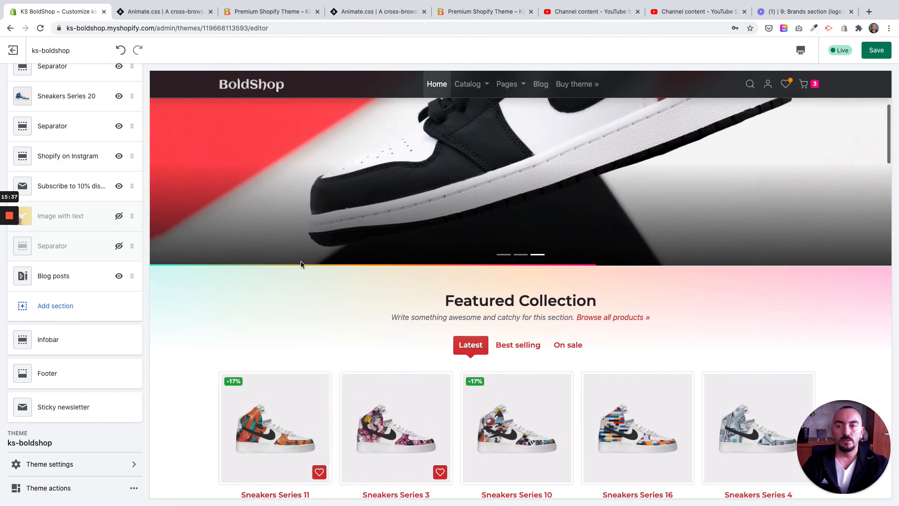
View the Animate.css website, then return to the theme editor and its Featured Collection preview
{"action": "left_click", "coordinate": [170, 13]}
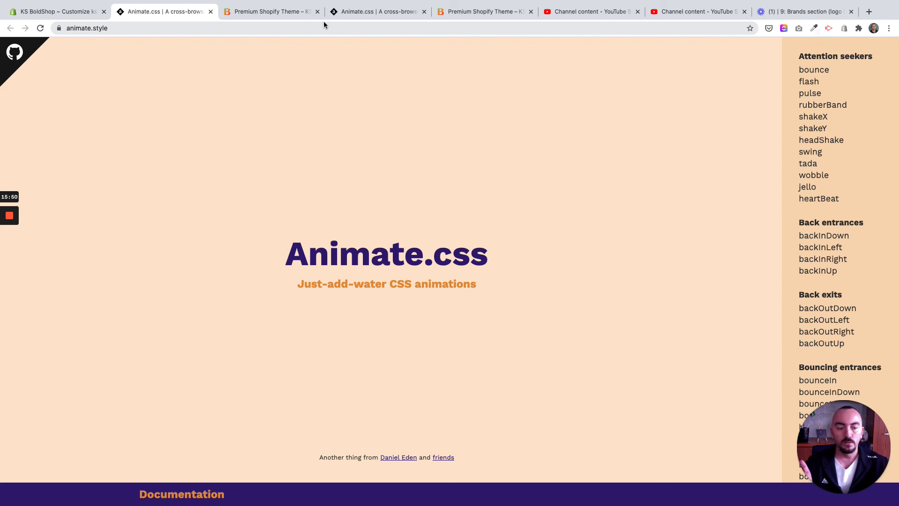
{"action": "left_click", "coordinate": [52, 11]}
{"action": "scroll", "coordinate": [216, 168], "scroll_direction": "down", "scroll_amount": 5}
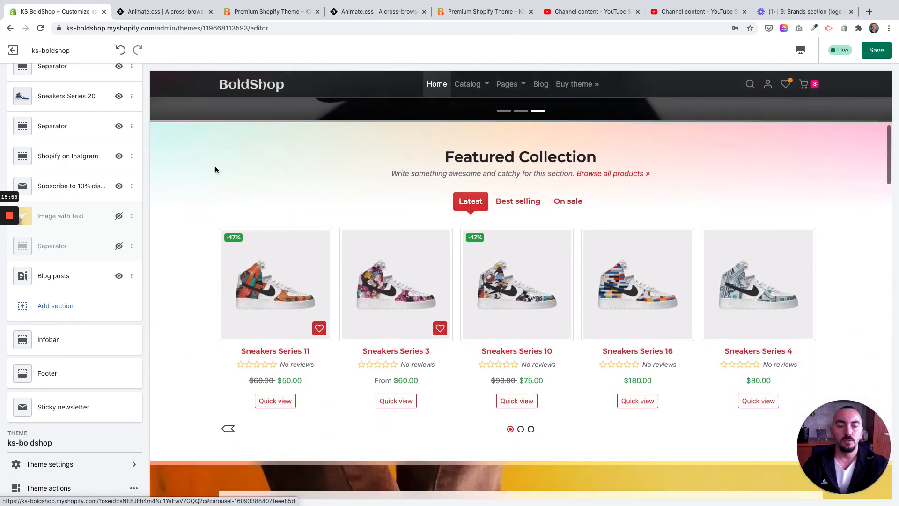